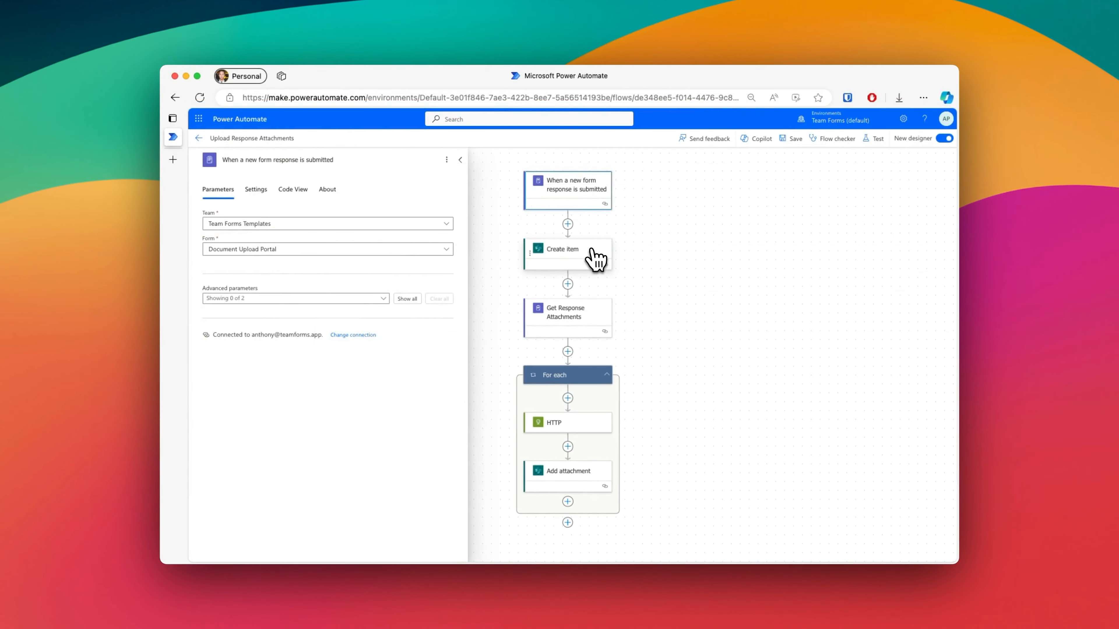
# Step: Review the settings of the Create item, Get Response Attachments, HTTP and Add attachment actions in the Upload Response Attachments flow
pyautogui.click(595, 260)
pyautogui.click(595, 324)
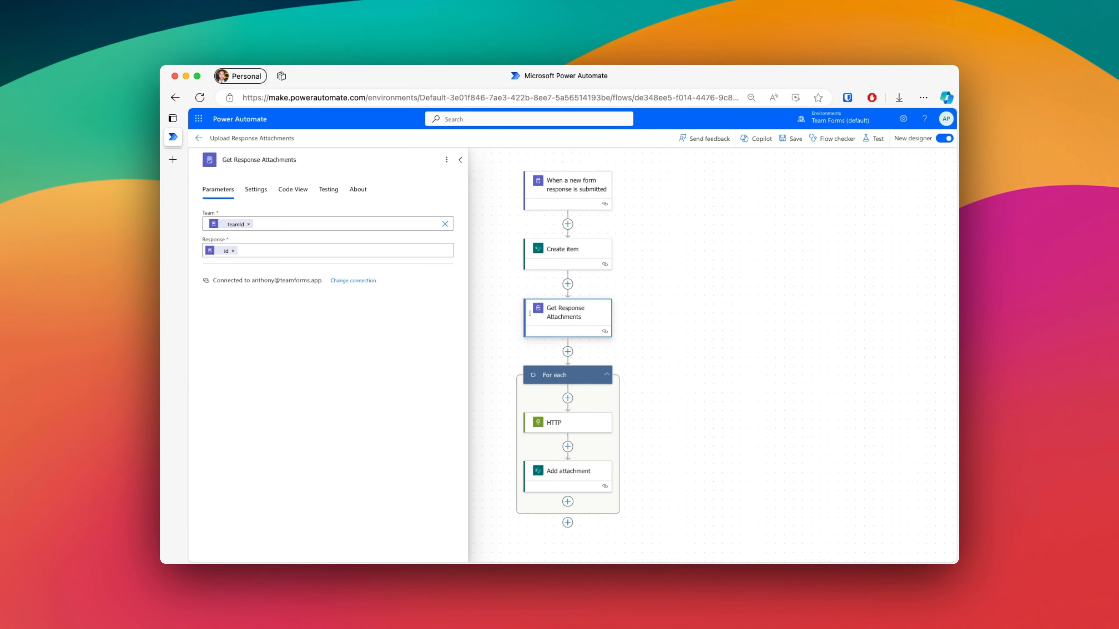
pyautogui.click(585, 430)
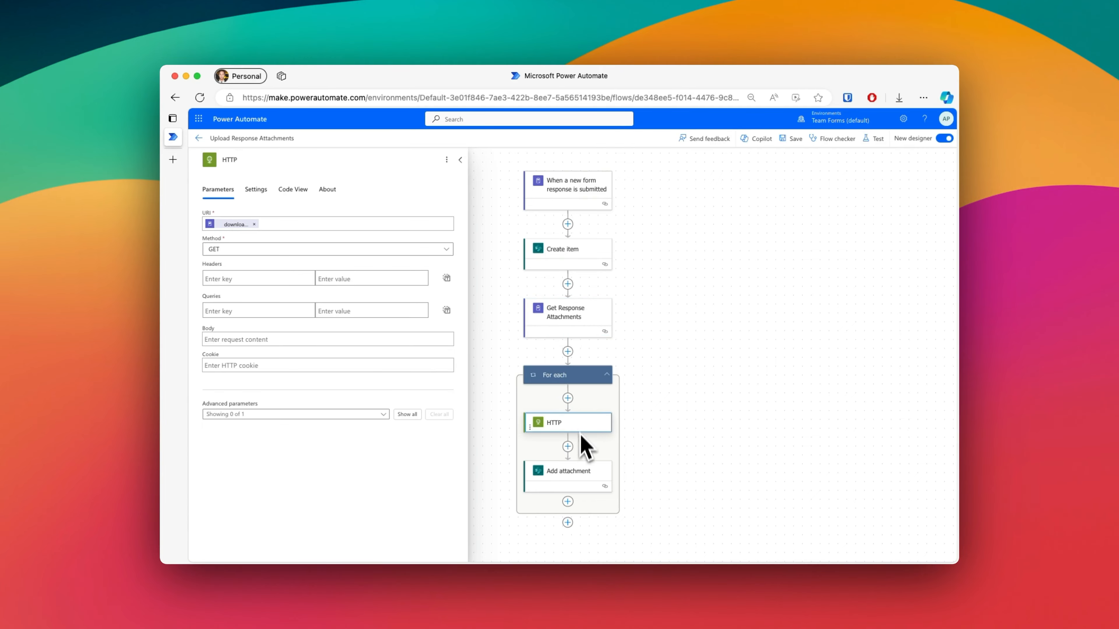
pyautogui.click(585, 486)
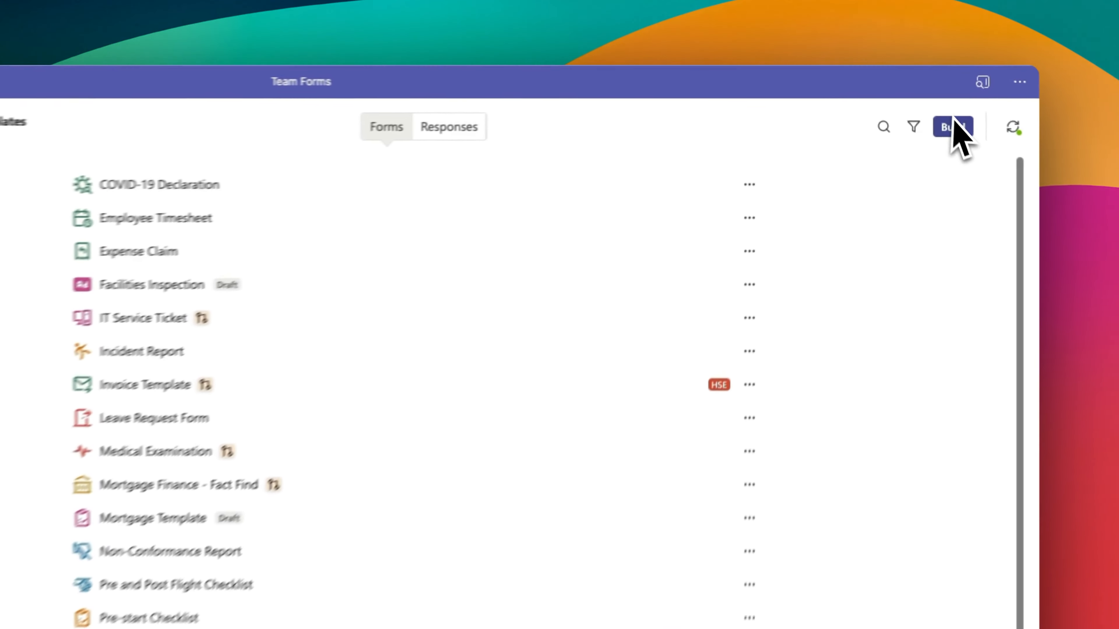
# Step: In Team Forms, build a new form from the Document Upload Portal template
pyautogui.click(912, 98)
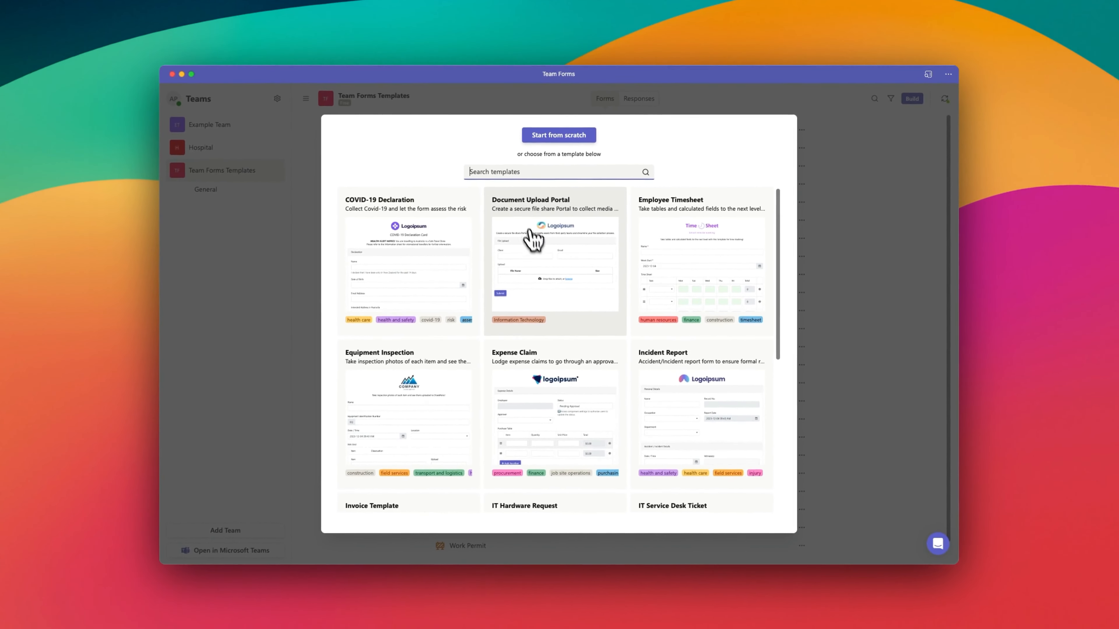
pyautogui.click(232, 402)
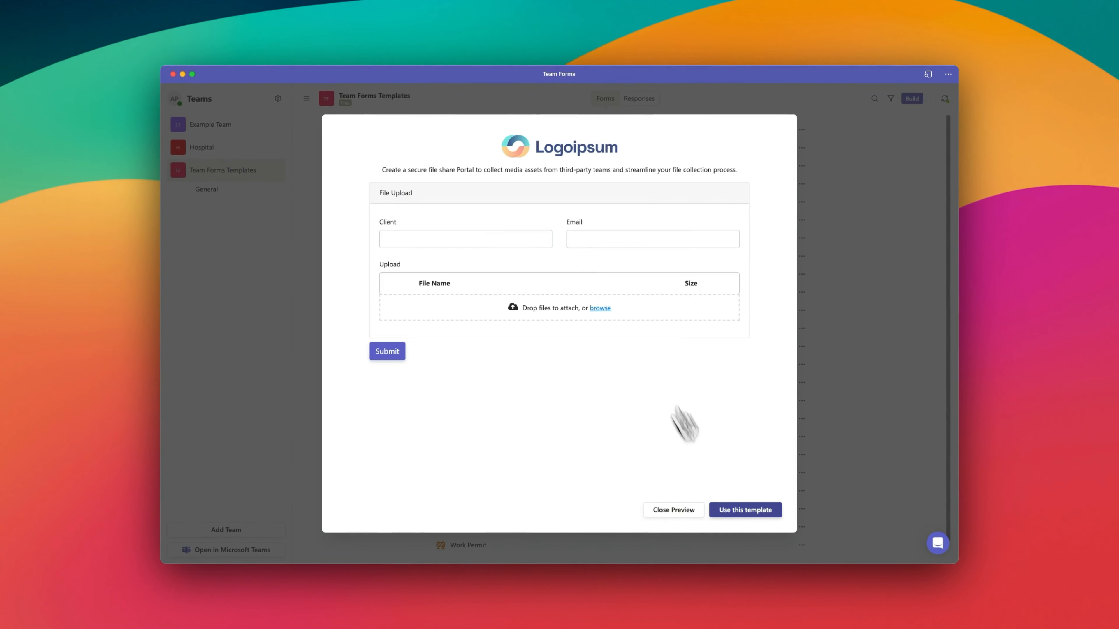
pyautogui.click(737, 515)
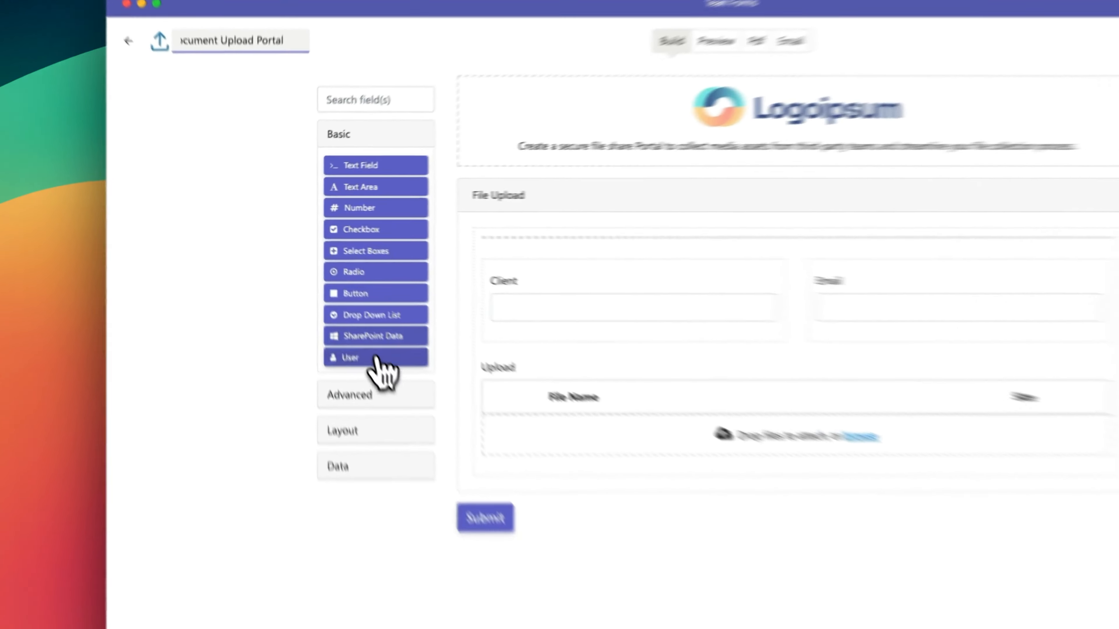
# Step: Enable Display as image(s) for the Upload file component, save it and publish the form without a comment
pyautogui.click(372, 390)
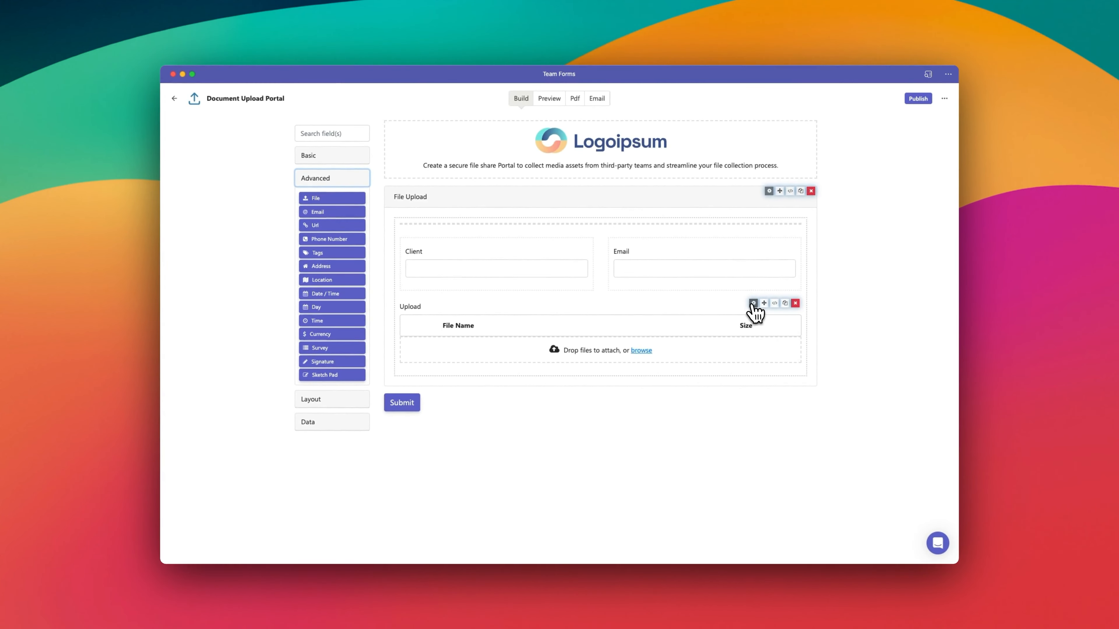
pyautogui.click(753, 304)
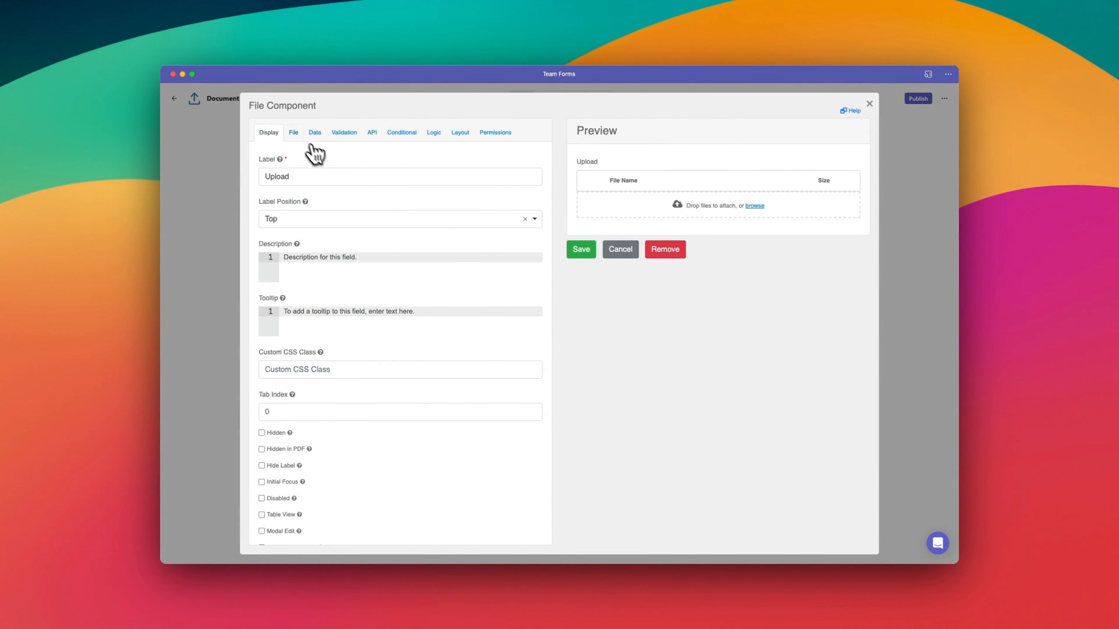
pyautogui.click(293, 133)
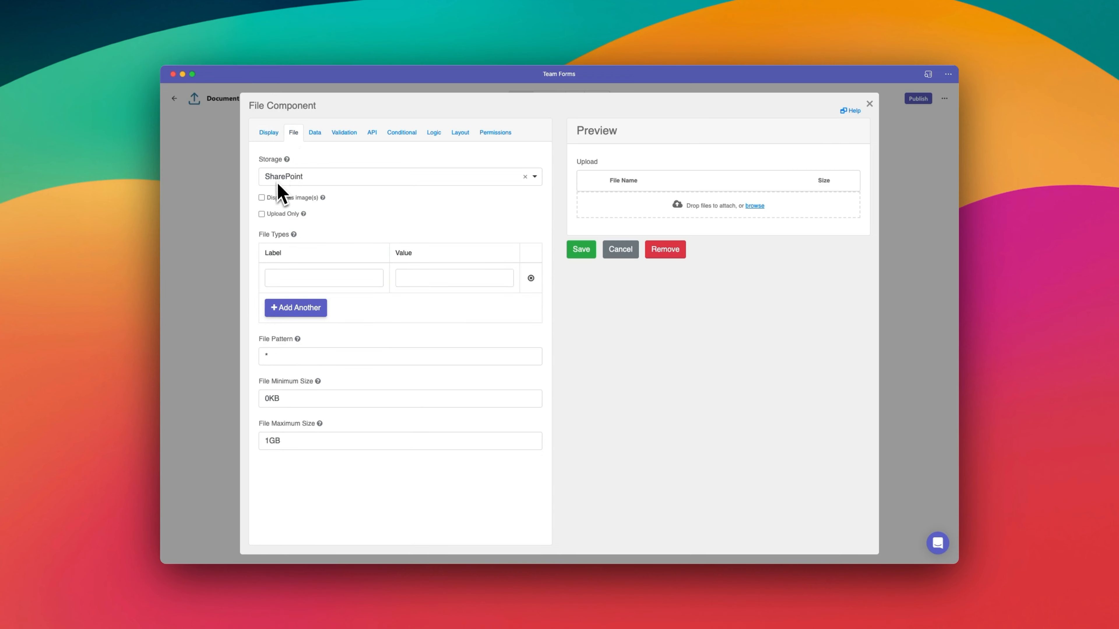
pyautogui.click(262, 198)
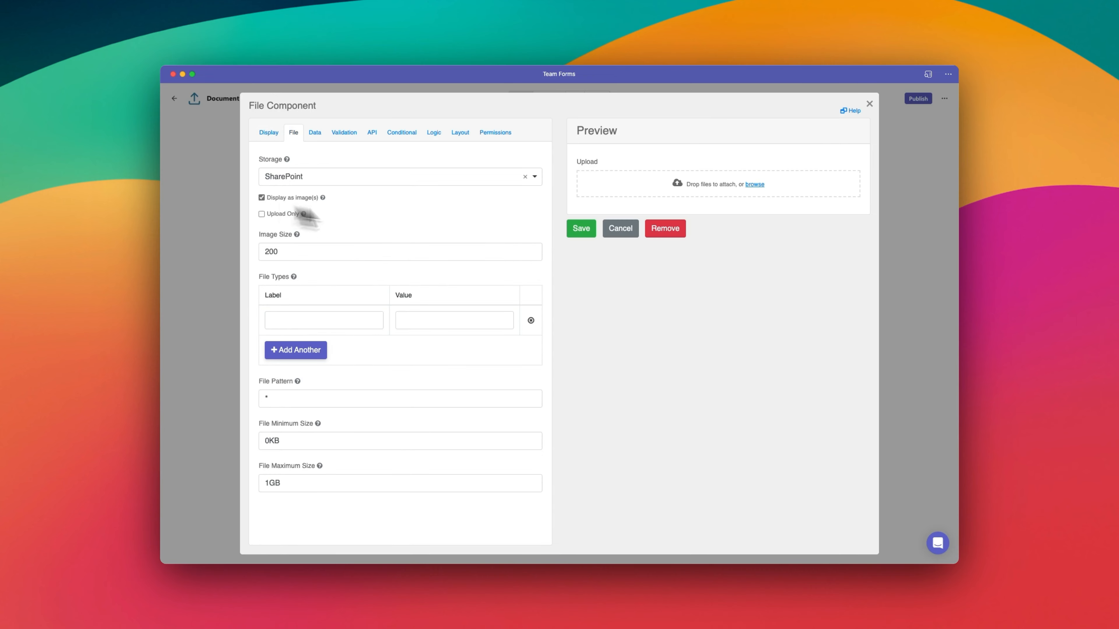
pyautogui.click(581, 229)
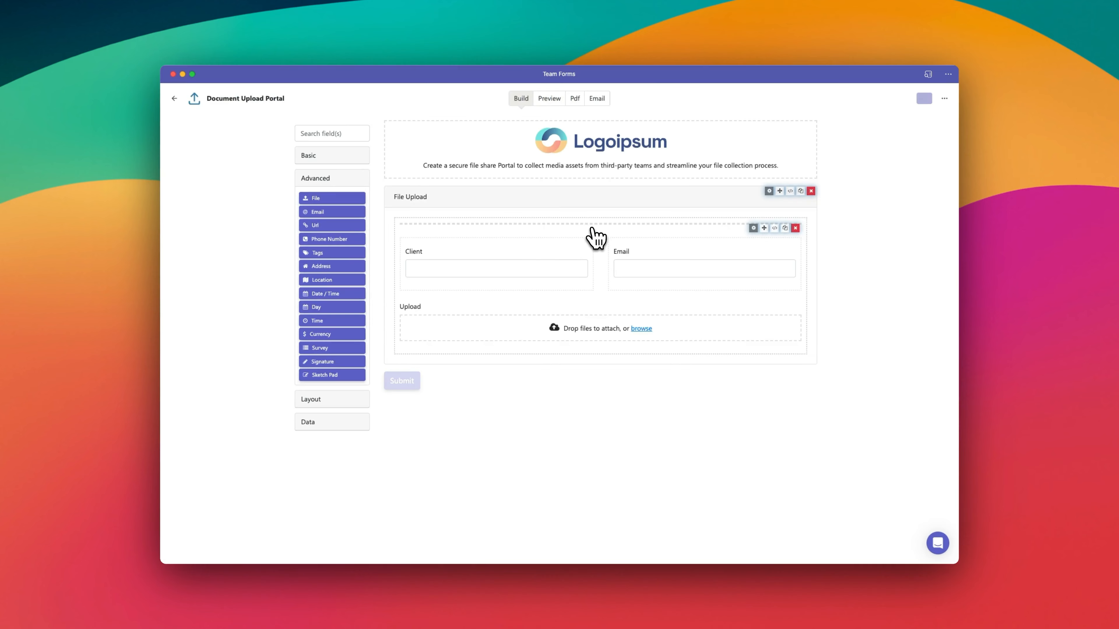
pyautogui.click(918, 99)
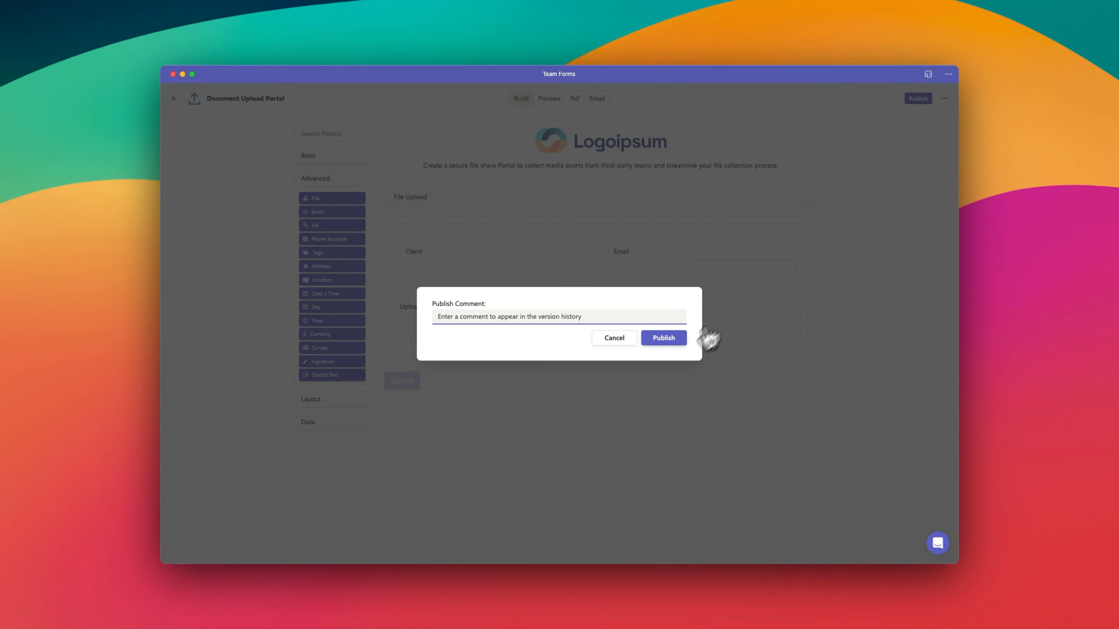
pyautogui.click(665, 339)
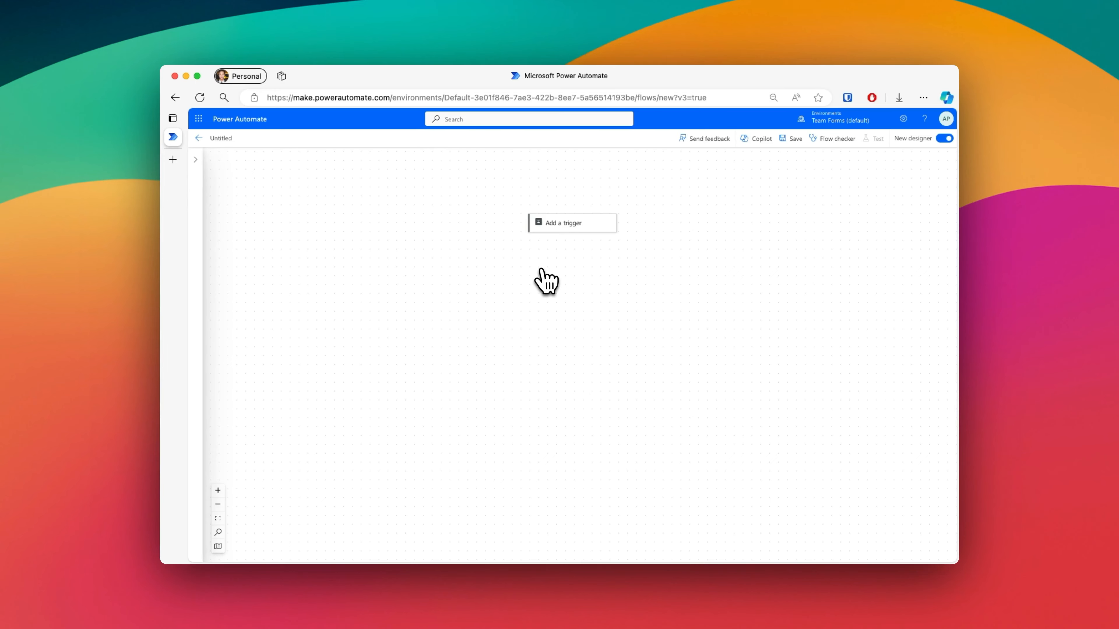
# Step: In a new Power Automate flow, add the Team Forms trigger "When a new form response is submitted"
pyautogui.click(563, 226)
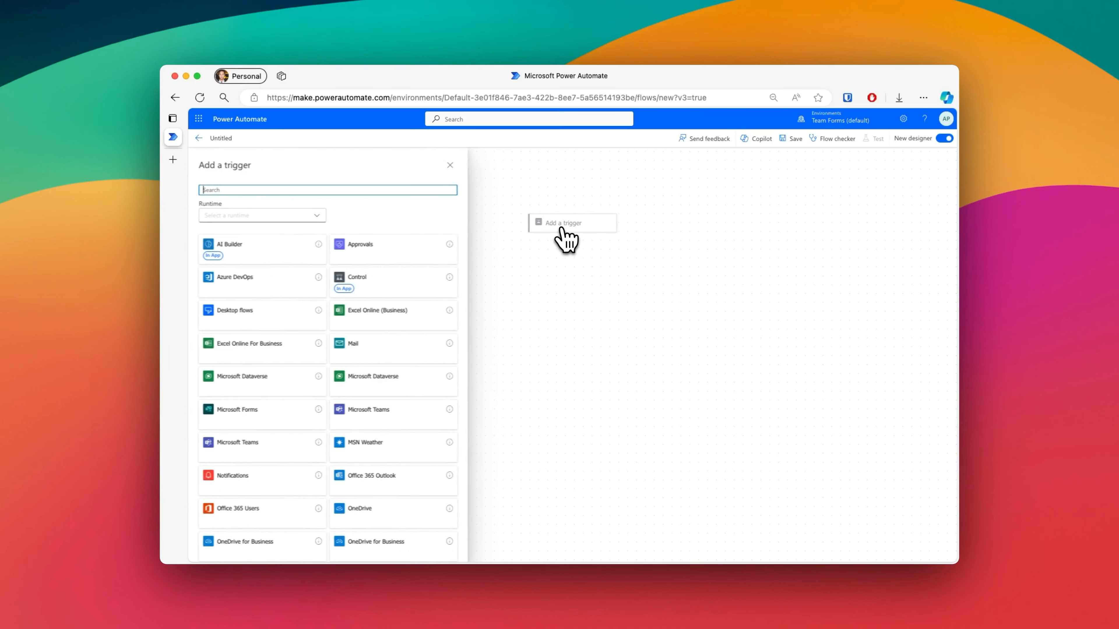
pyautogui.write('Team Forms')
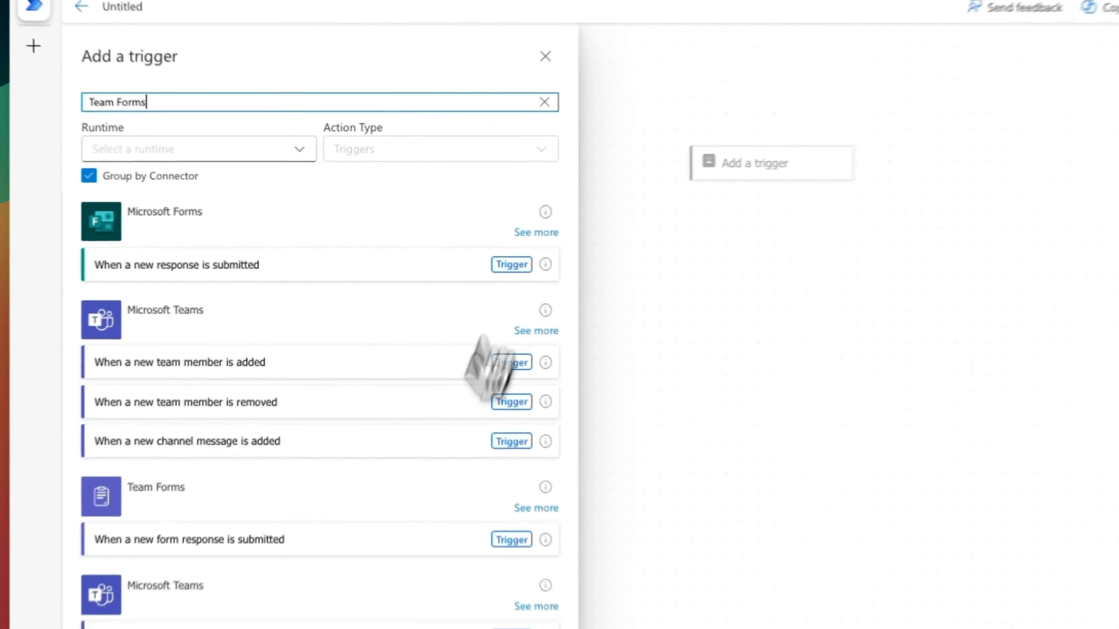
pyautogui.click(348, 425)
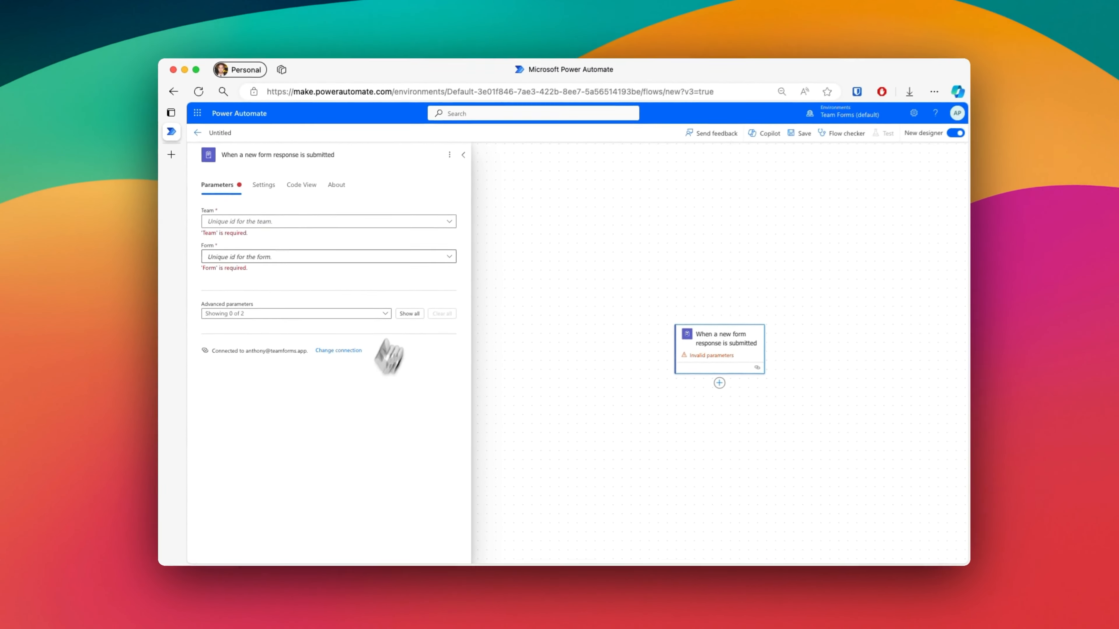
# Step: Set the trigger's team to Example Team and its form to Example Form
pyautogui.click(446, 226)
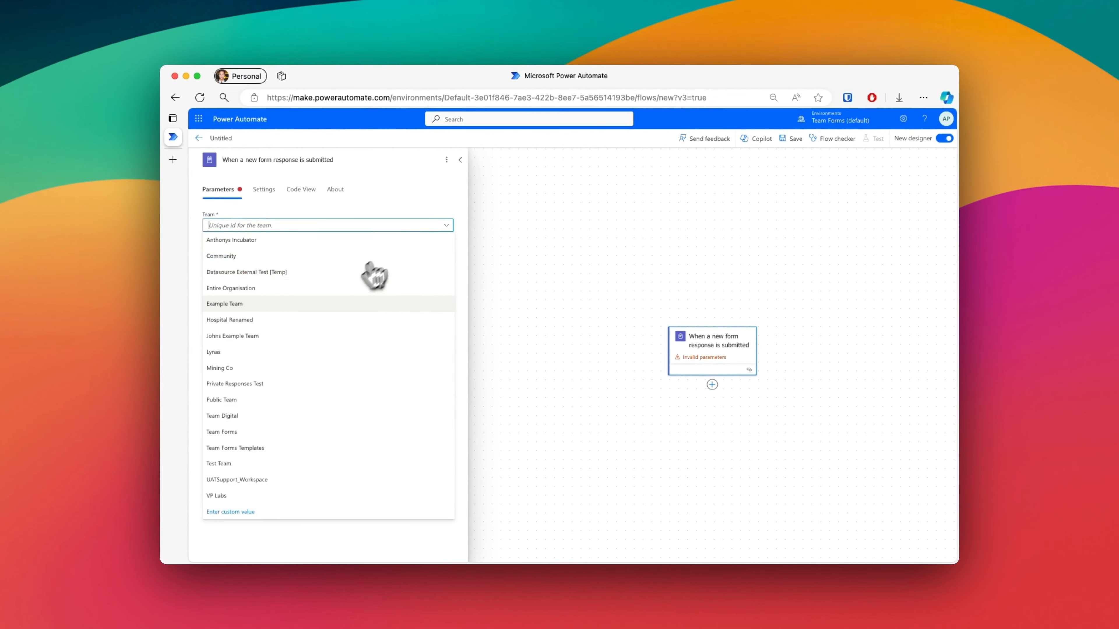
pyautogui.click(318, 309)
pyautogui.click(398, 252)
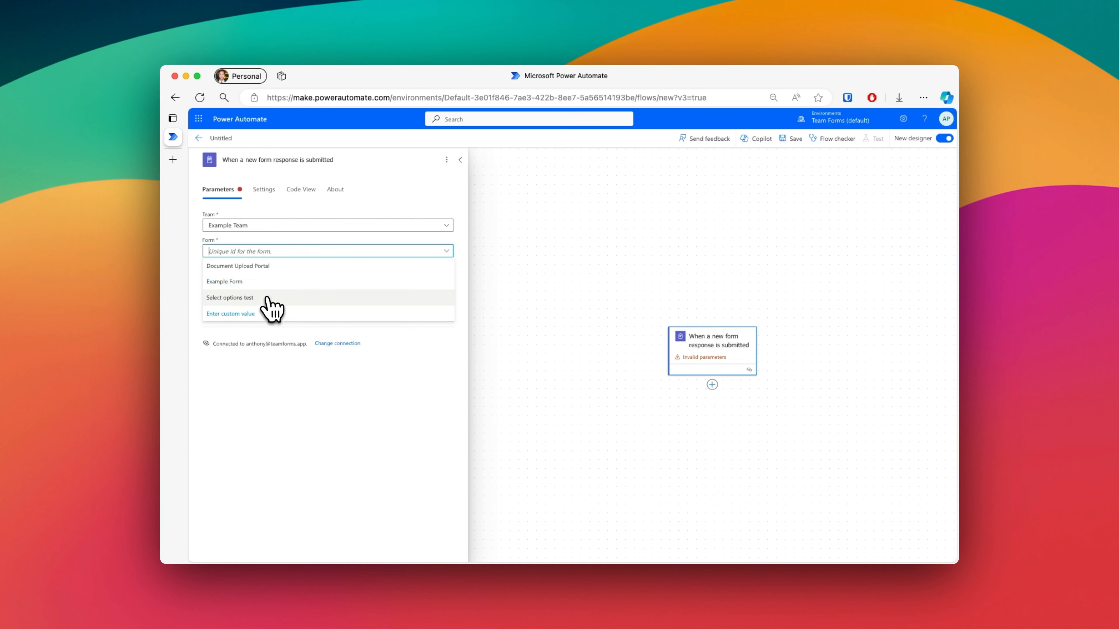
pyautogui.click(270, 284)
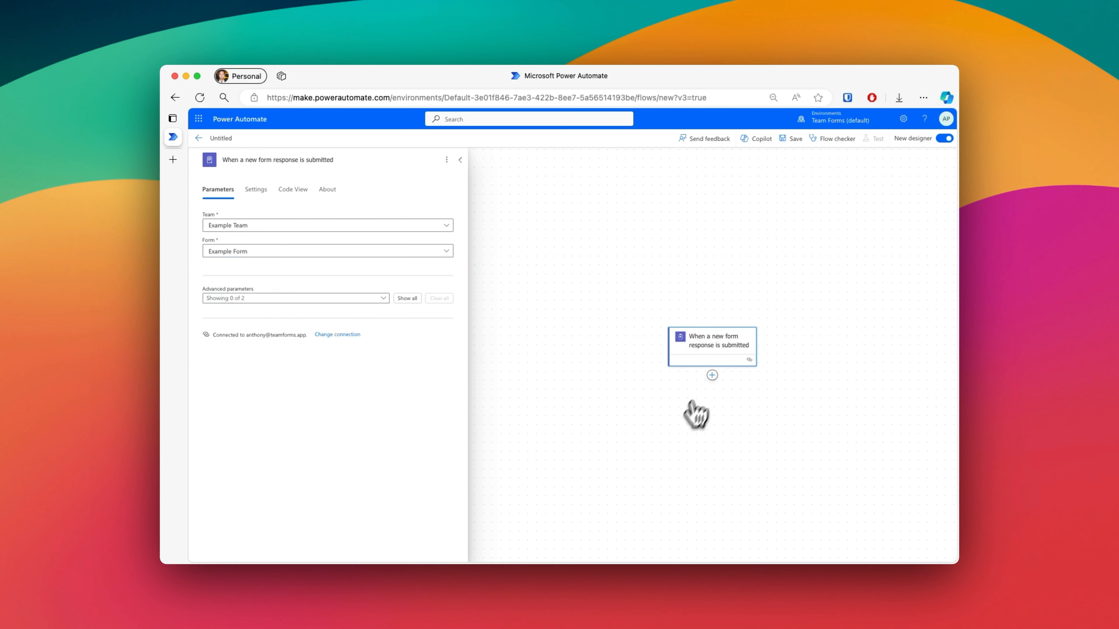
# Step: Add the SharePoint "Create item" action directly after the form response trigger
pyautogui.click(712, 375)
pyautogui.click(753, 375)
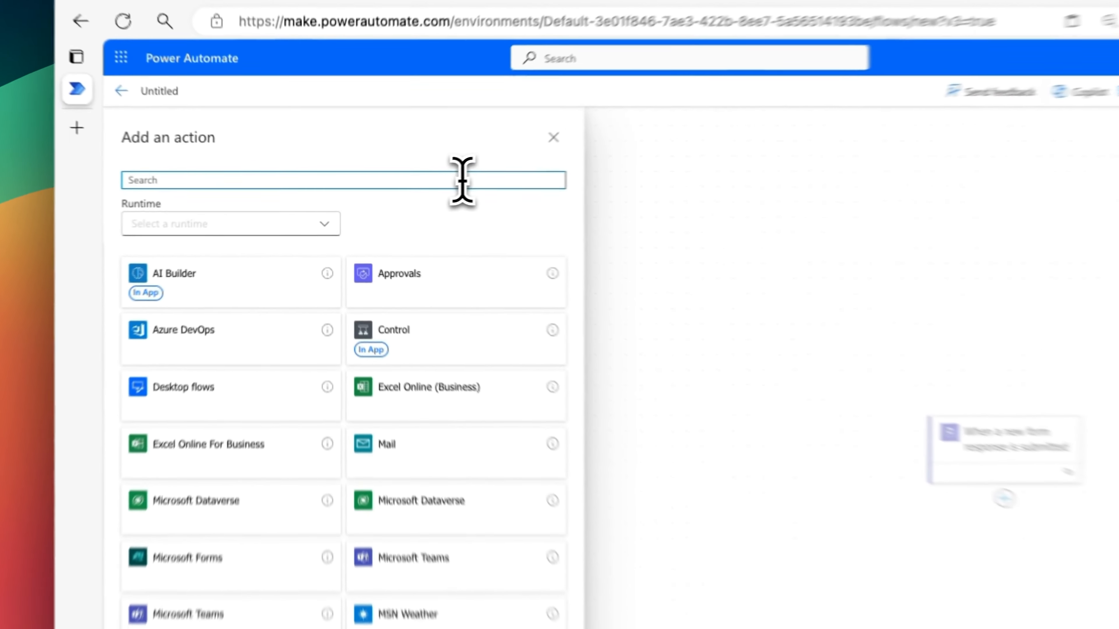
pyautogui.write('SharePoint')
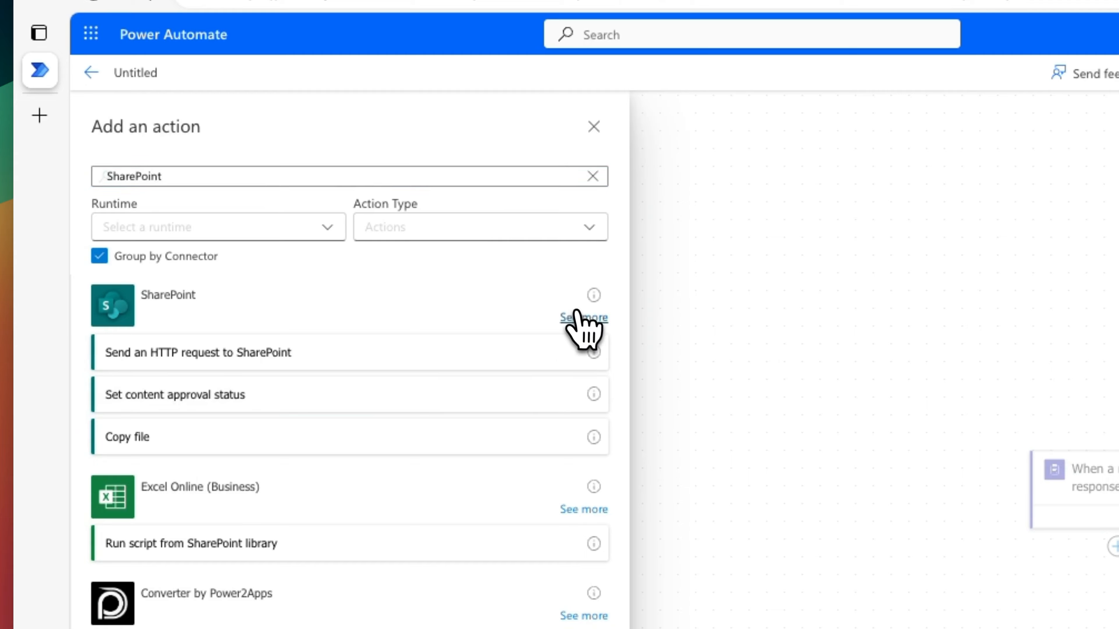
pyautogui.click(584, 317)
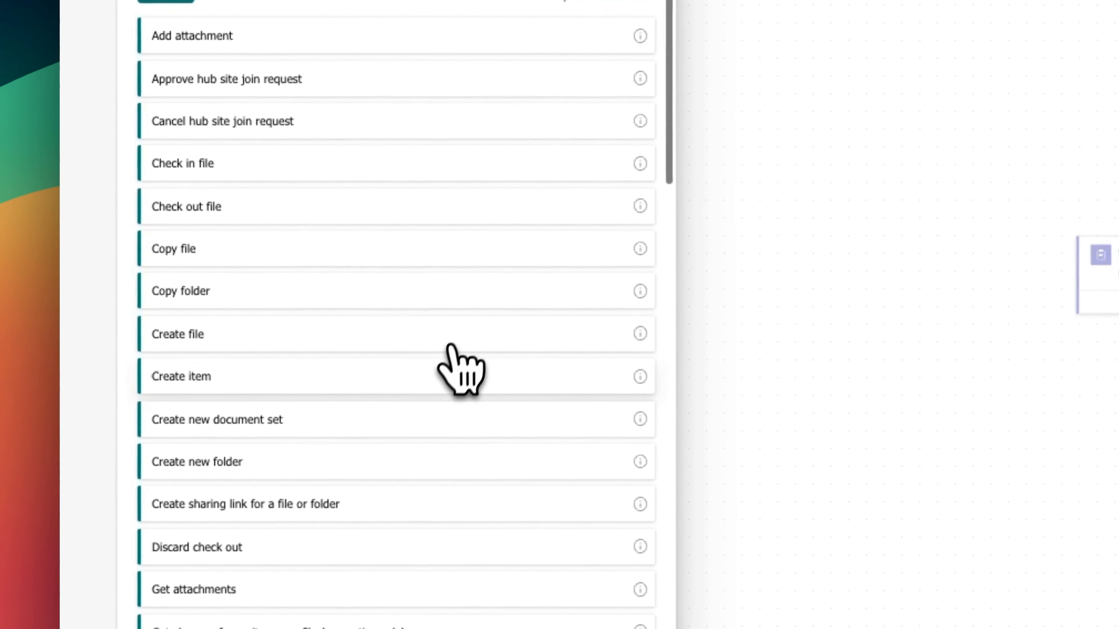
pyautogui.click(458, 426)
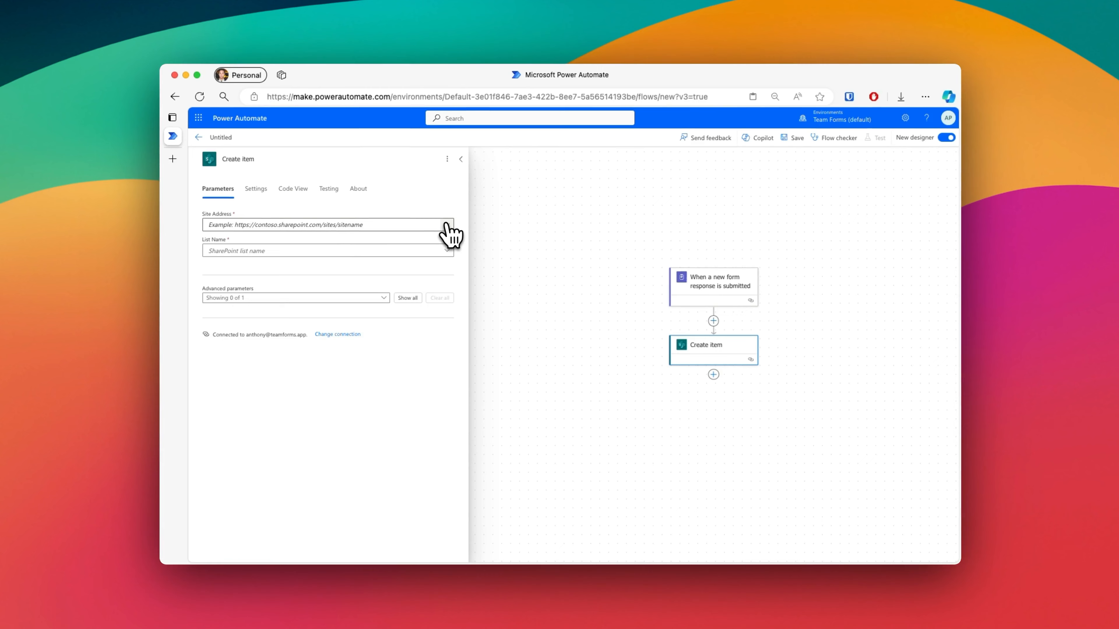
# Step: Set the Create item action's site address to the Example Team site and its list name to My List
pyautogui.click(449, 219)
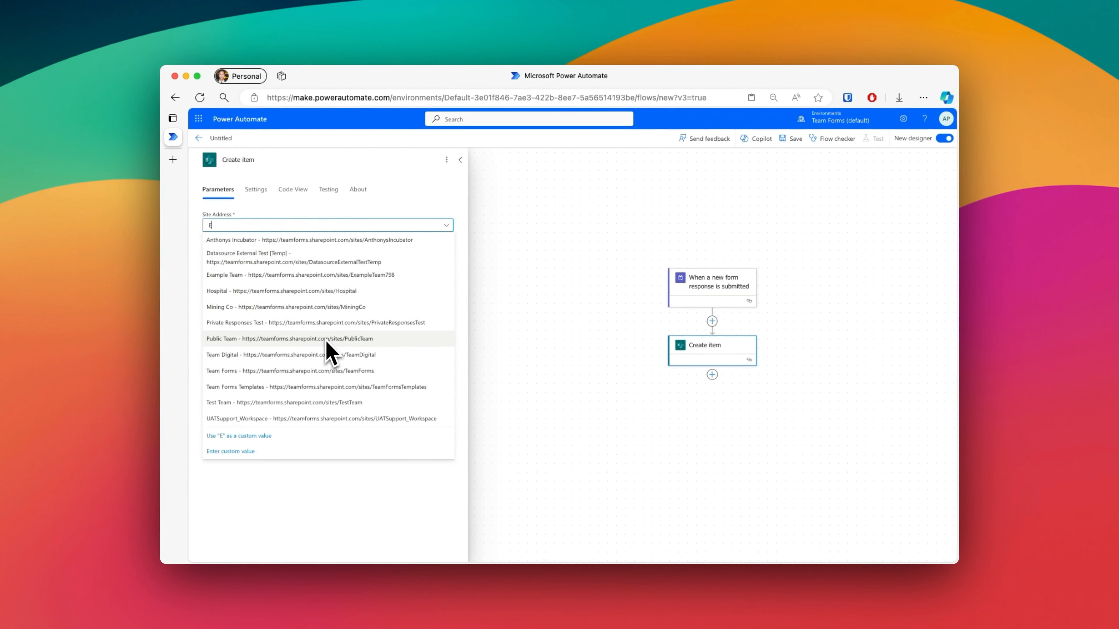
pyautogui.click(313, 275)
pyautogui.click(310, 252)
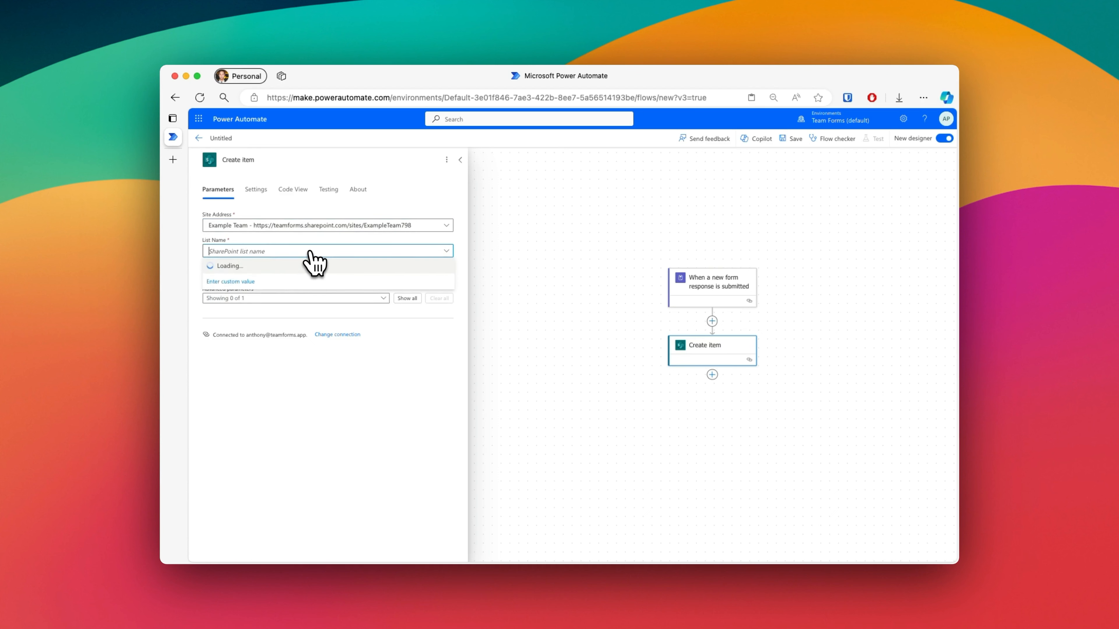
pyautogui.click(279, 334)
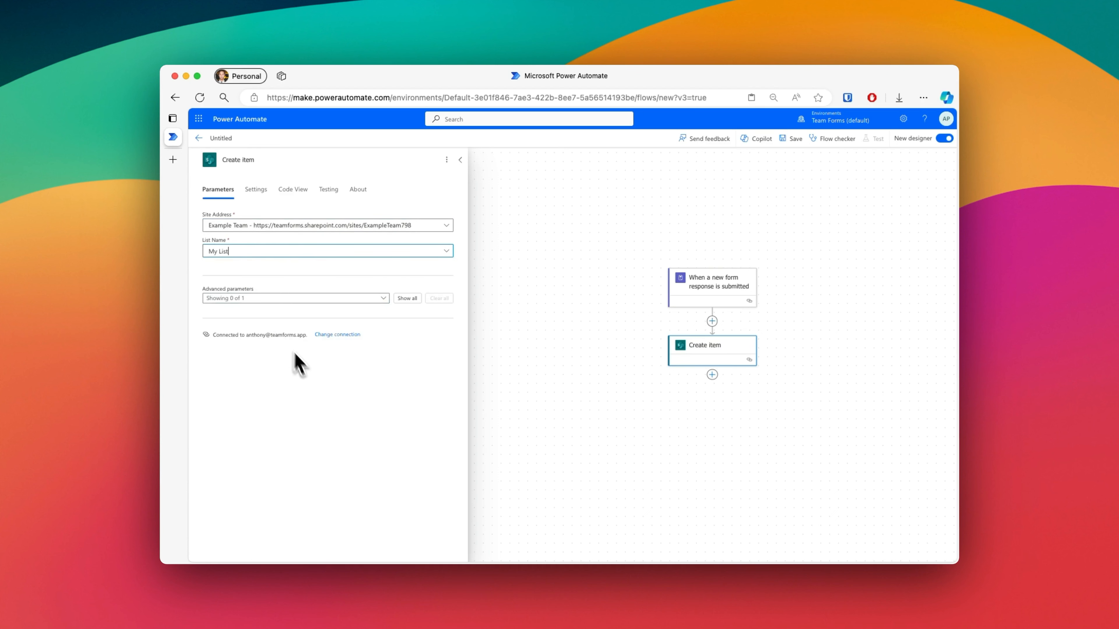
pyautogui.click(701, 398)
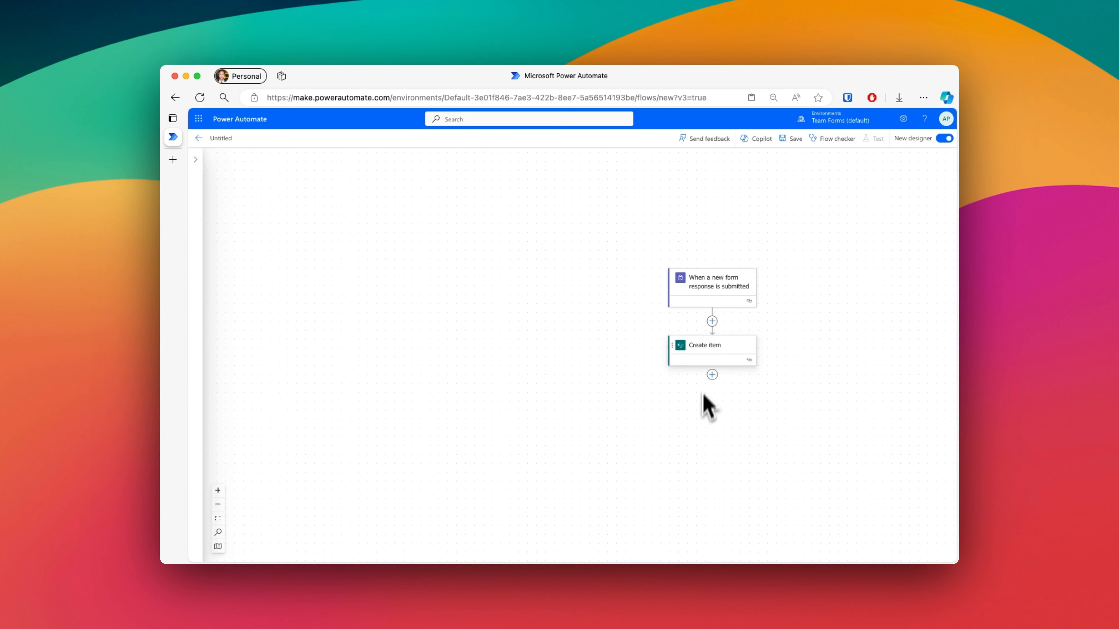
# Step: Fill the Create item action's Title field with the trigger's dynamic Title value
pyautogui.moveTo(770, 250); pyautogui.dragTo(632, 251)
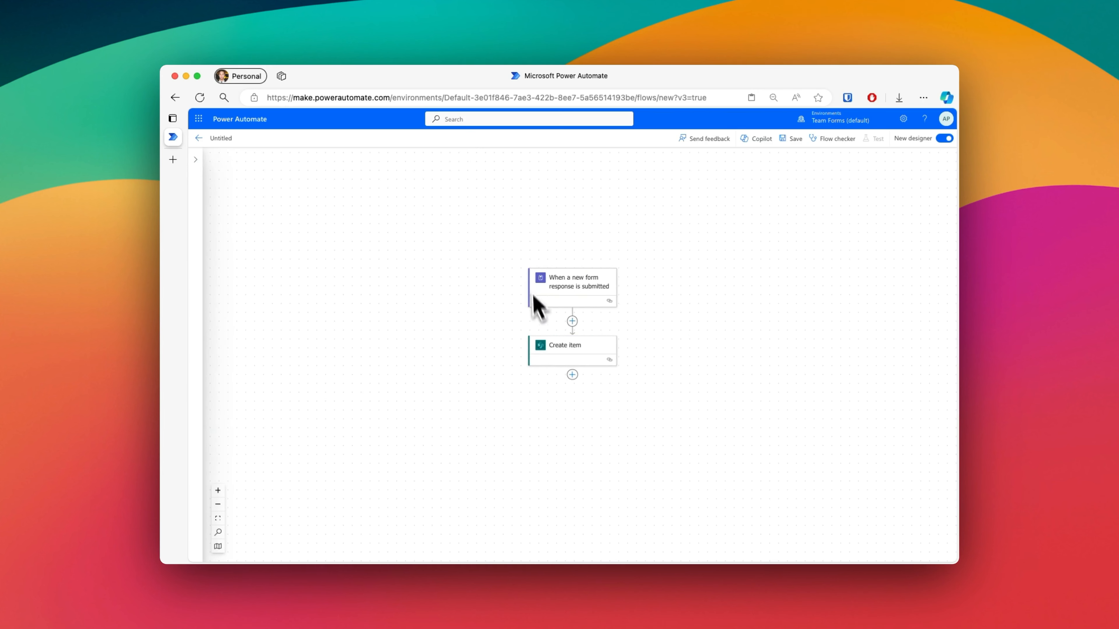
pyautogui.click(595, 352)
pyautogui.click(397, 278)
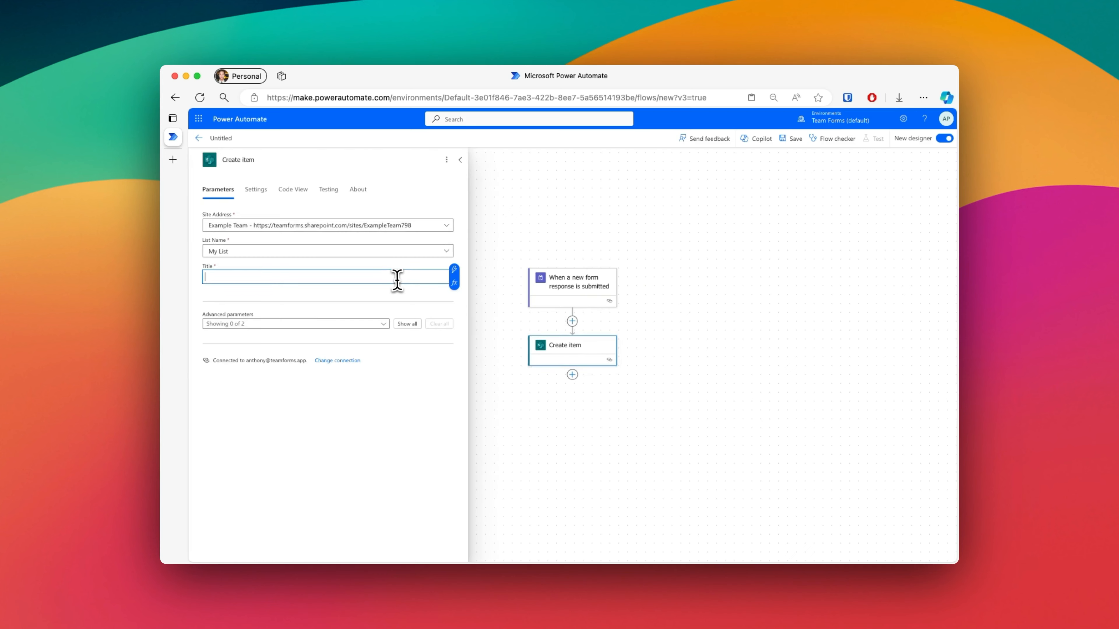
pyautogui.click(456, 271)
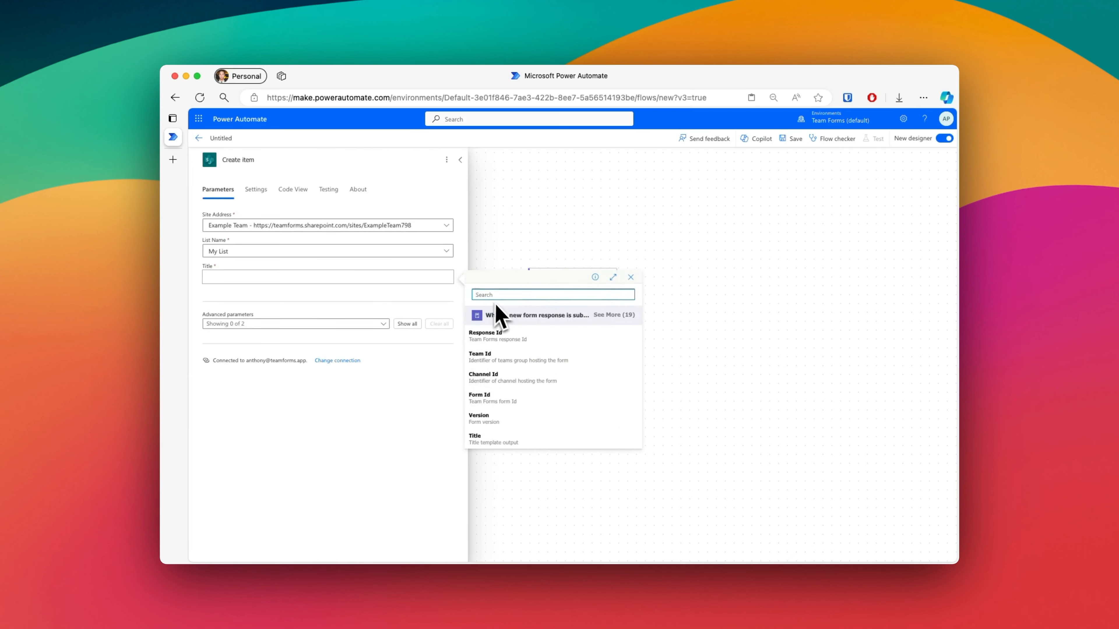
pyautogui.click(520, 438)
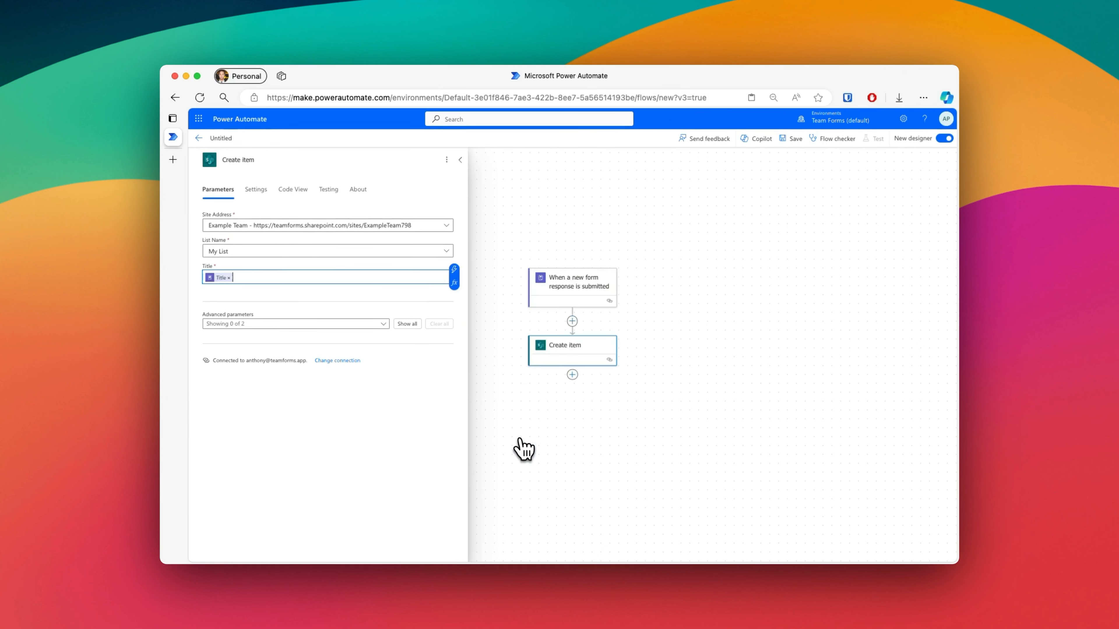
pyautogui.click(453, 437)
pyautogui.click(534, 427)
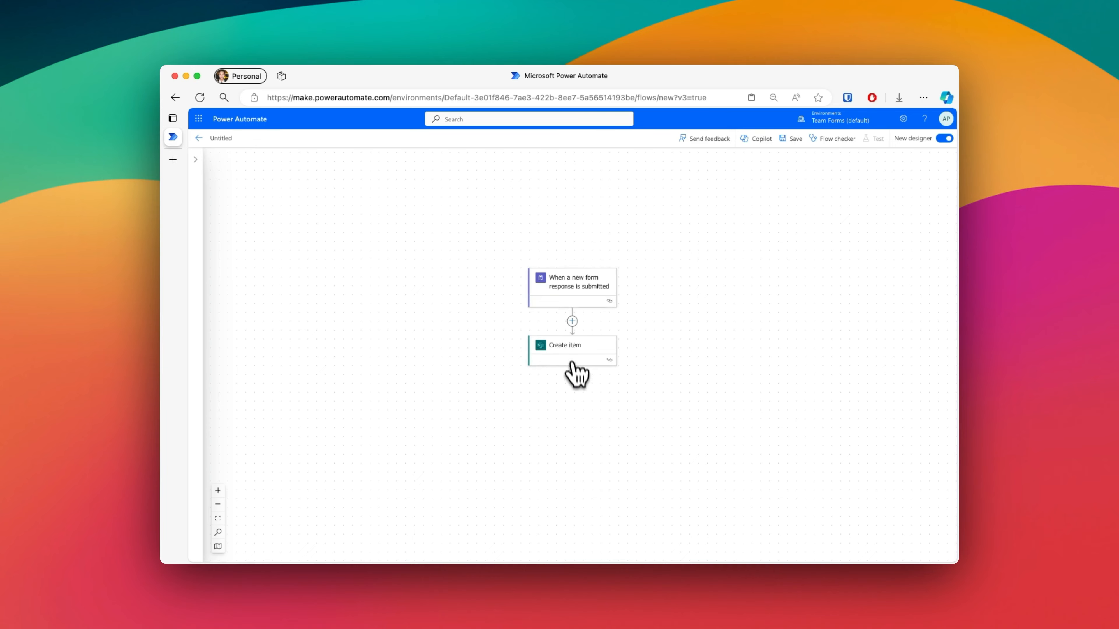
# Step: Add the Team Forms "Get Response Attachments" action directly after the Create item action
pyautogui.click(572, 376)
pyautogui.click(597, 373)
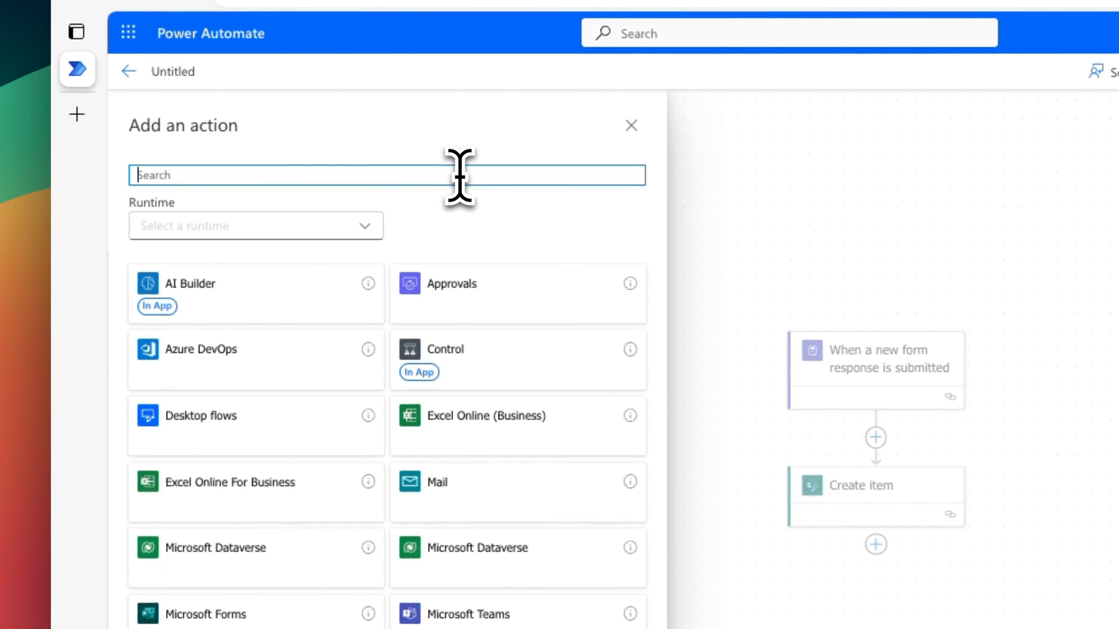
pyautogui.write('Te')
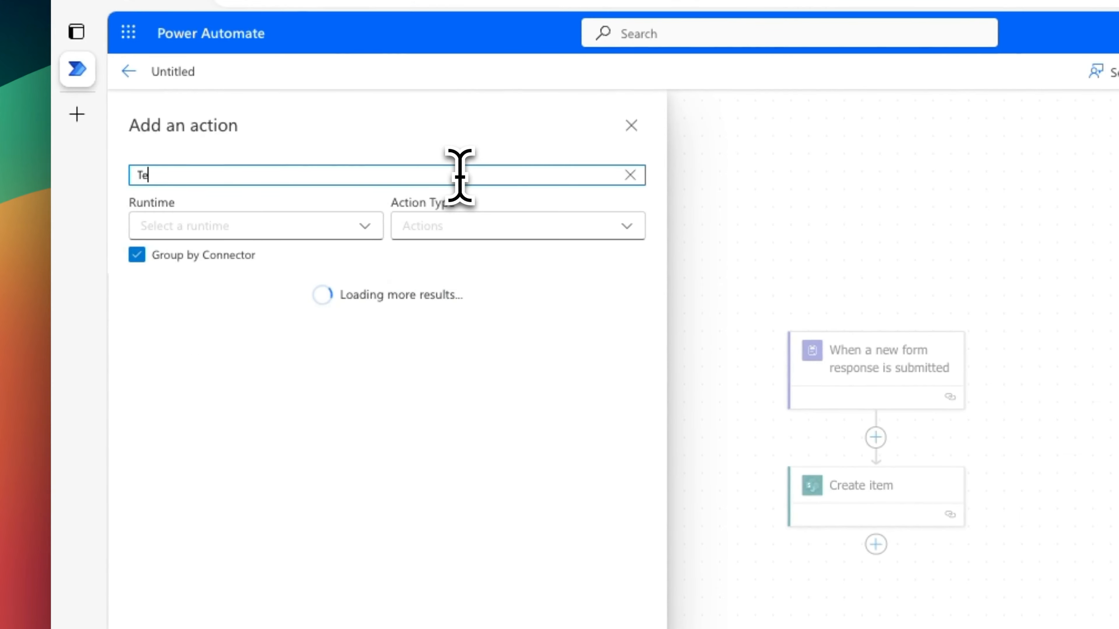
pyautogui.write('am Froms')
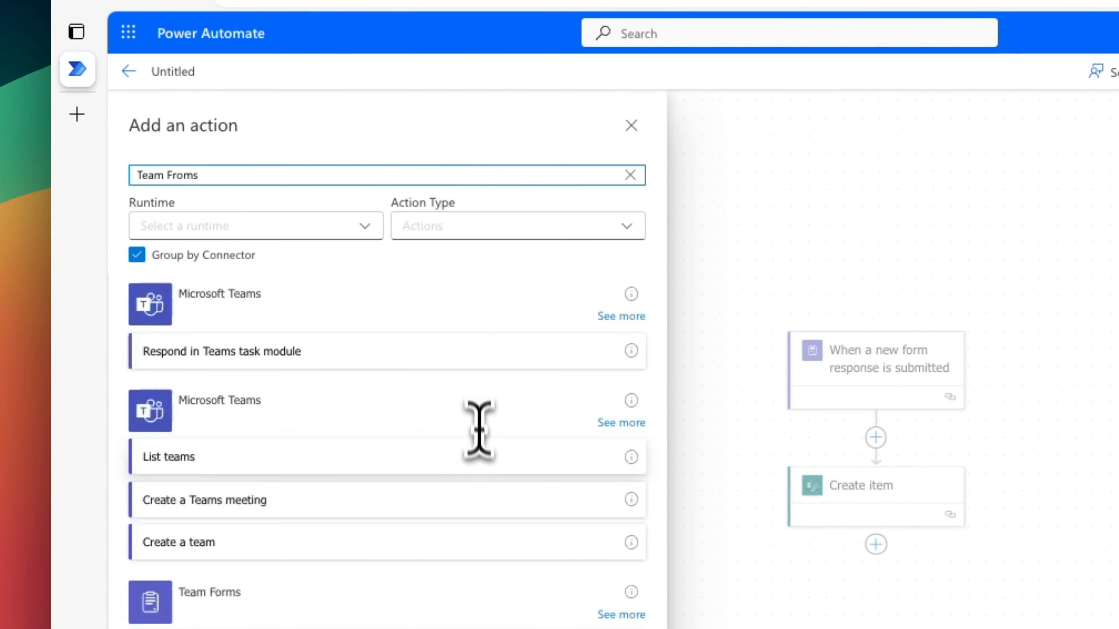
pyautogui.click(557, 397)
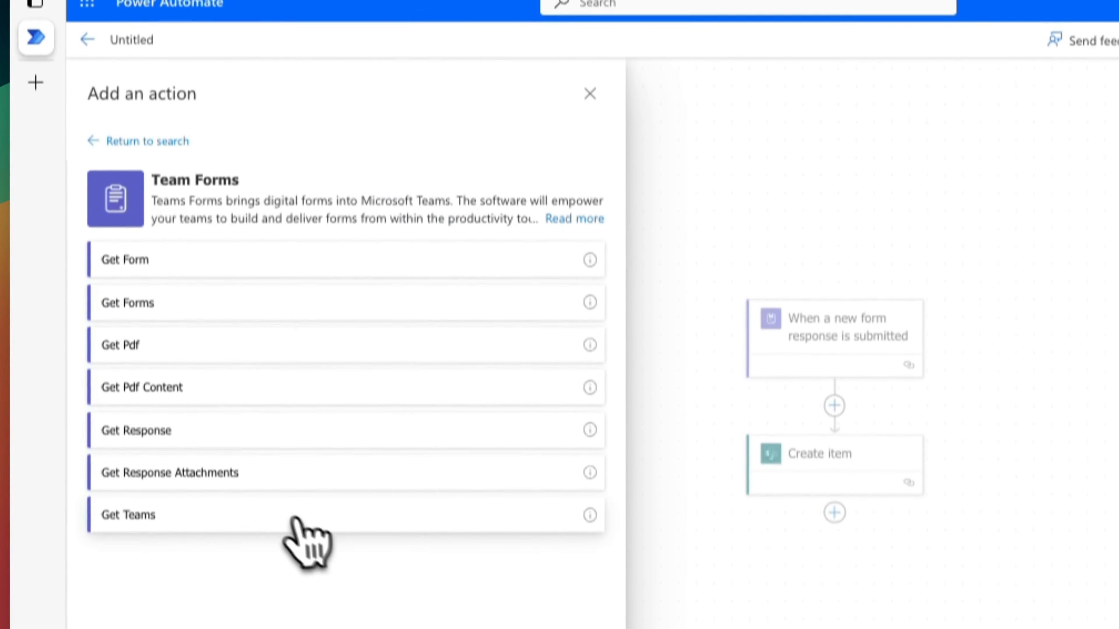
pyautogui.click(231, 289)
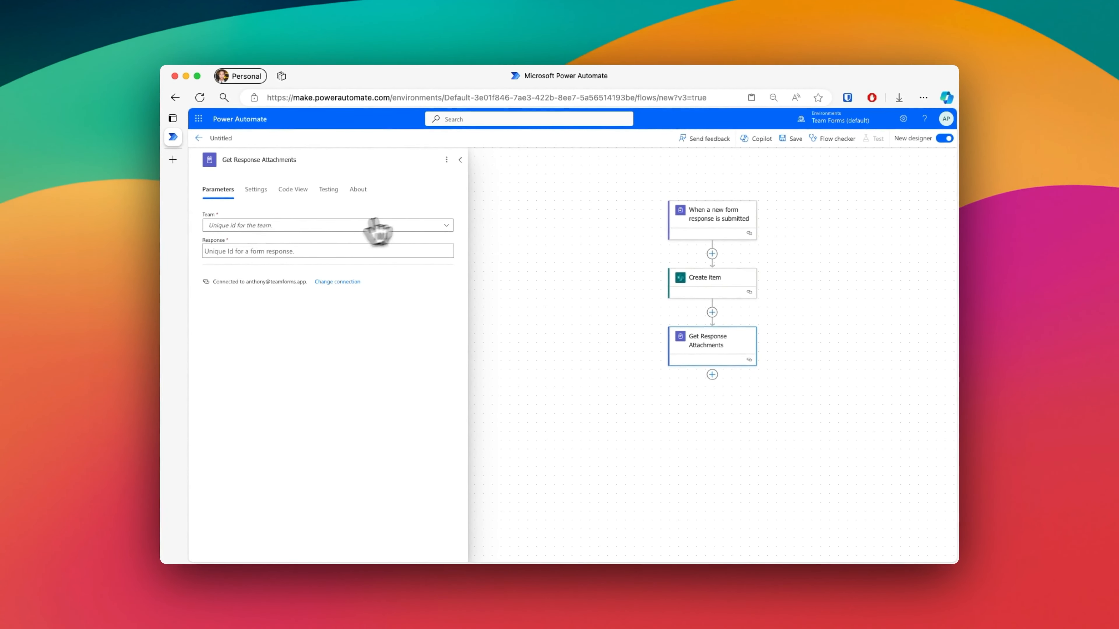
# Step: Set the team of the Get Response Attachments action to the trigger's dynamic Team Id as a custom value
pyautogui.click(416, 225)
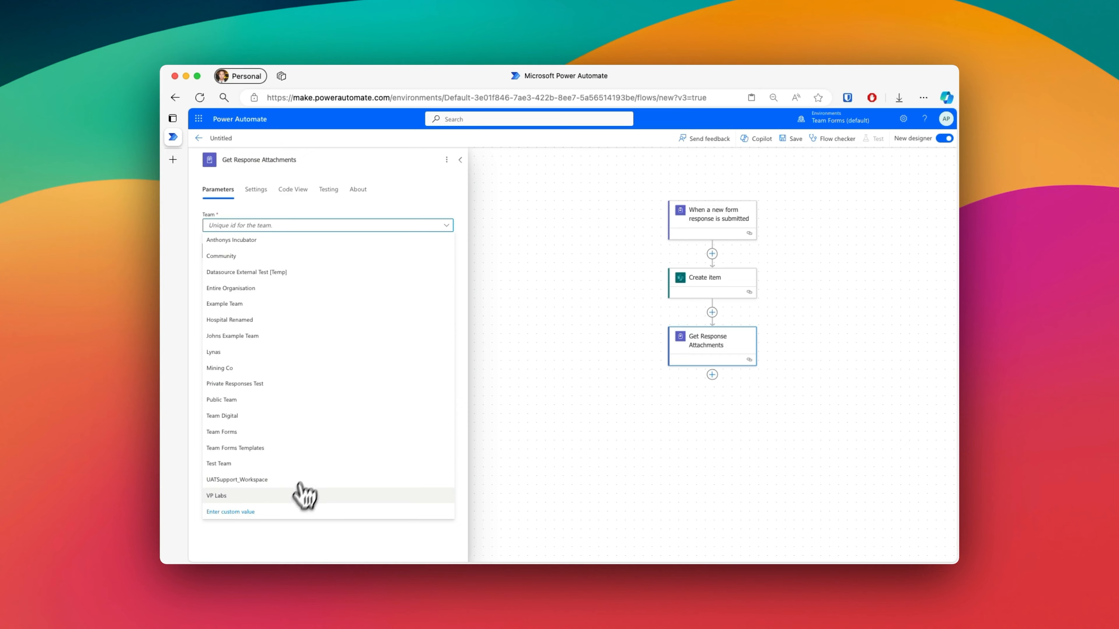
pyautogui.click(283, 512)
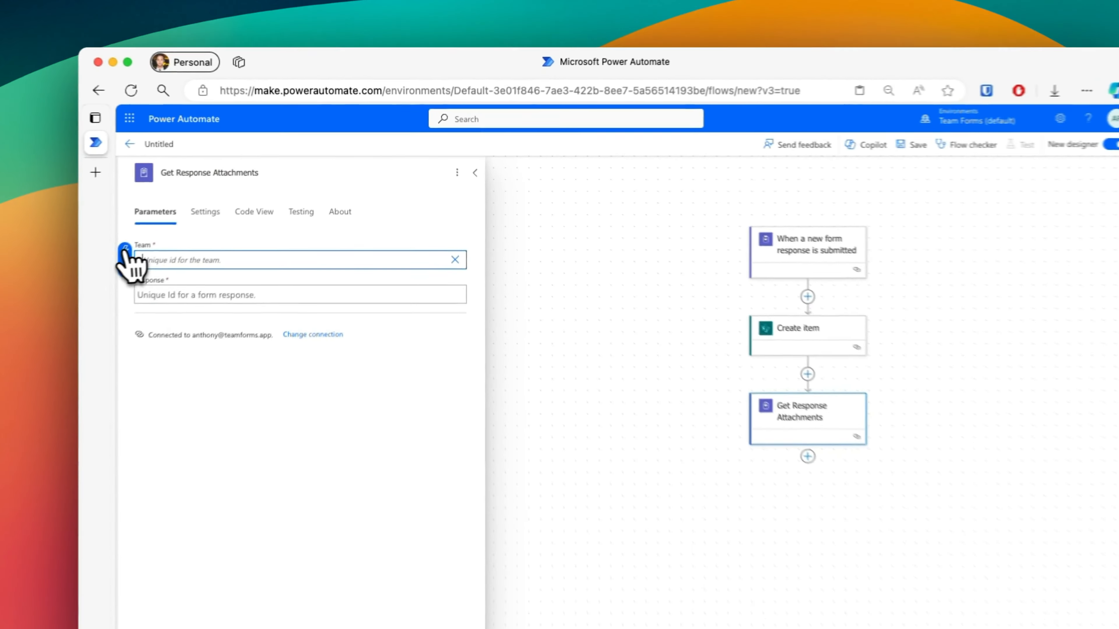
pyautogui.click(195, 219)
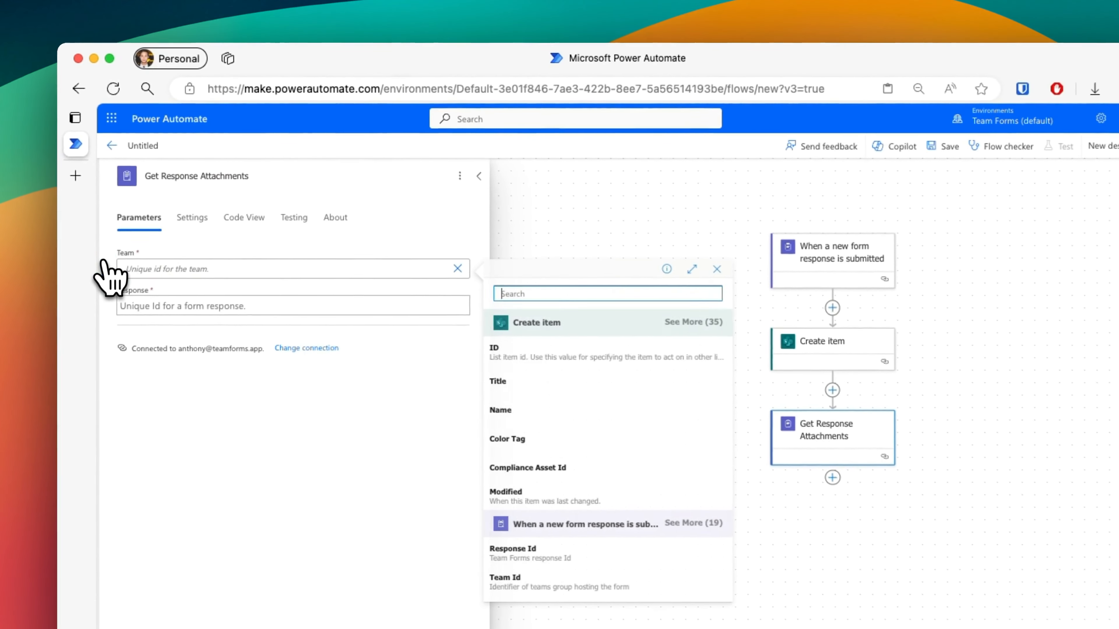
pyautogui.scroll(-2, 638, 522)
pyautogui.click(615, 540)
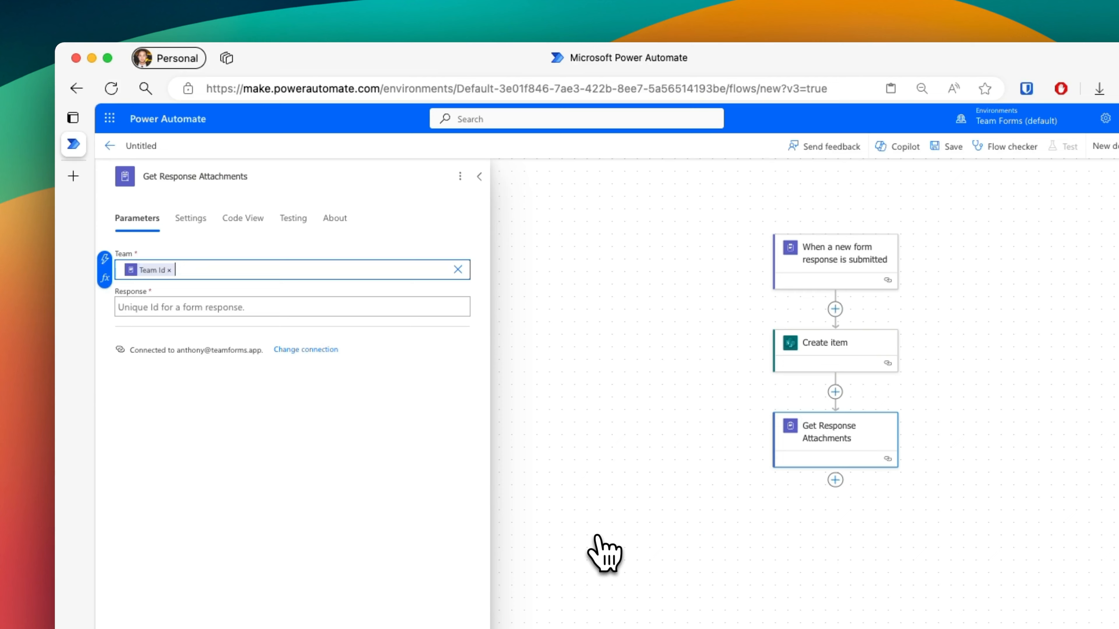
# Step: Fill the Response field of the Get Response Attachments action with the trigger's dynamic Response Id
pyautogui.click(389, 306)
pyautogui.click(471, 299)
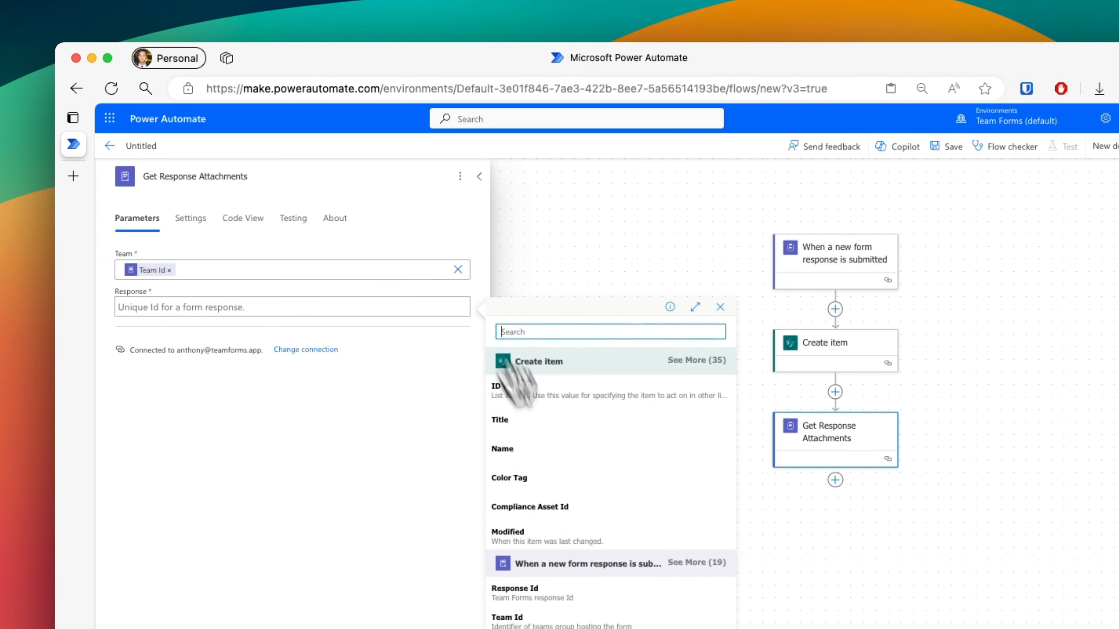
pyautogui.scroll(-1, 607, 581)
pyautogui.click(609, 582)
pyautogui.click(523, 514)
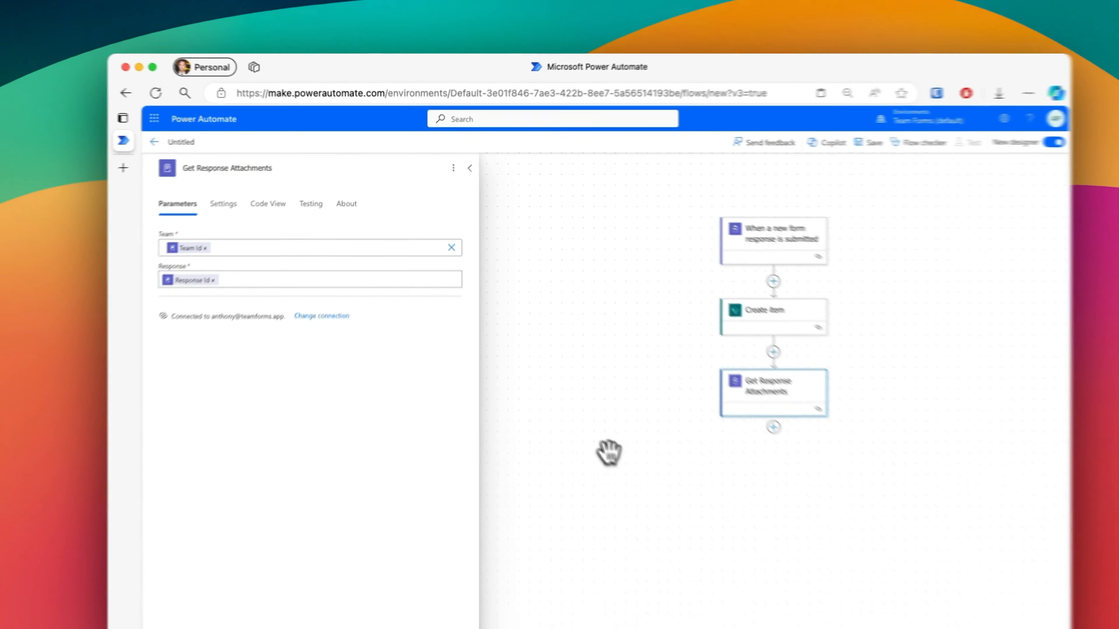
# Step: Add an HTTP action directly after the Get Response Attachments action
pyautogui.moveTo(994, 512); pyautogui.dragTo(772, 583)
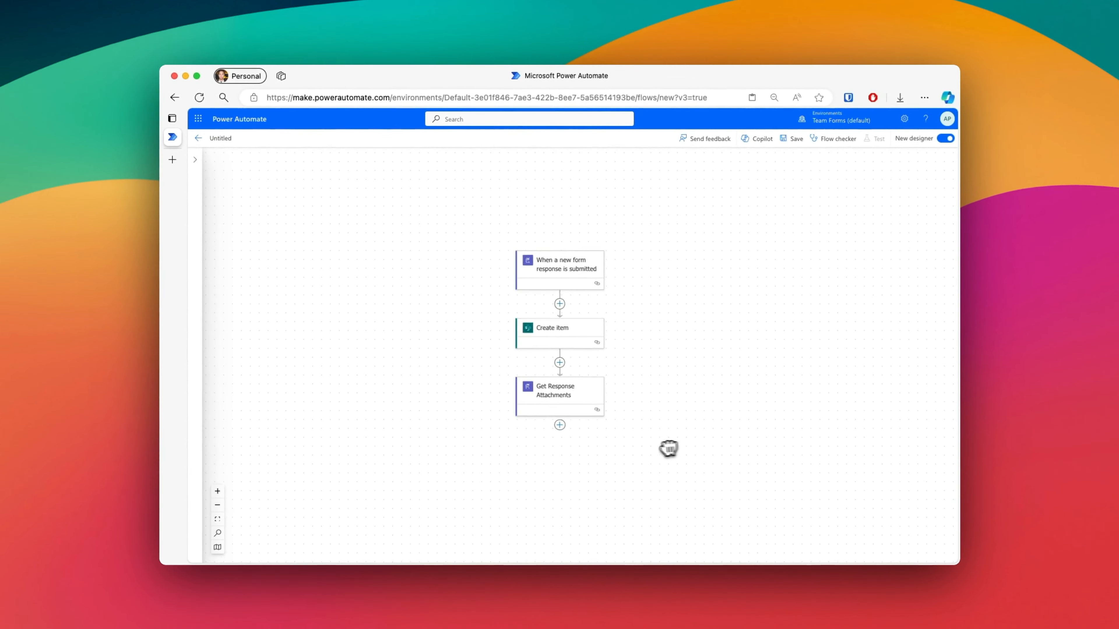
pyautogui.moveTo(668, 448); pyautogui.dragTo(702, 425)
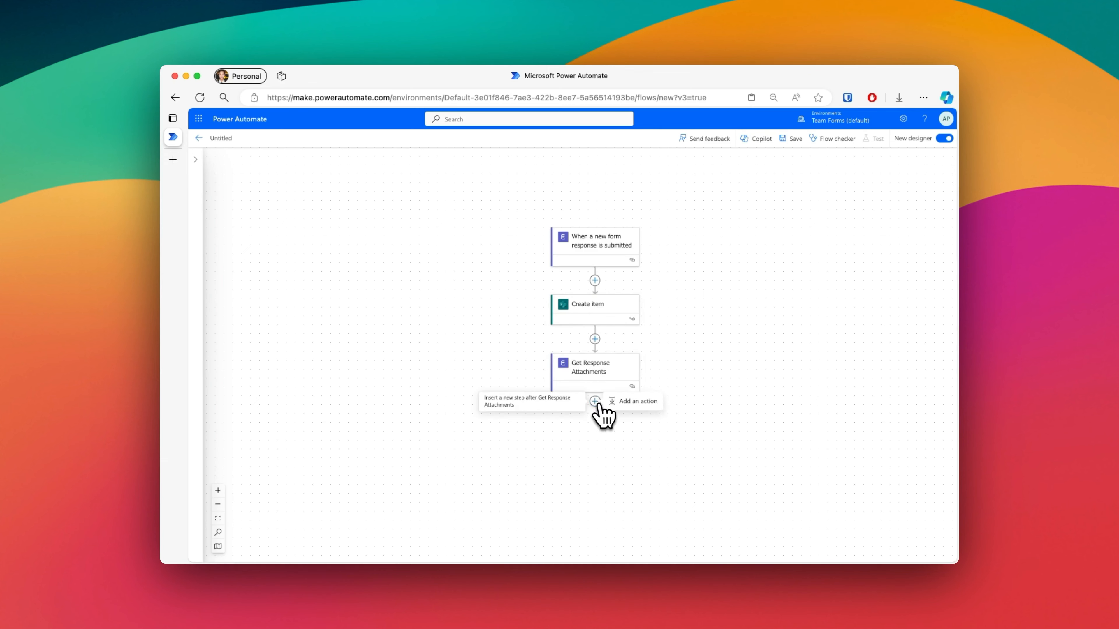
pyautogui.scroll(-1, 708, 380)
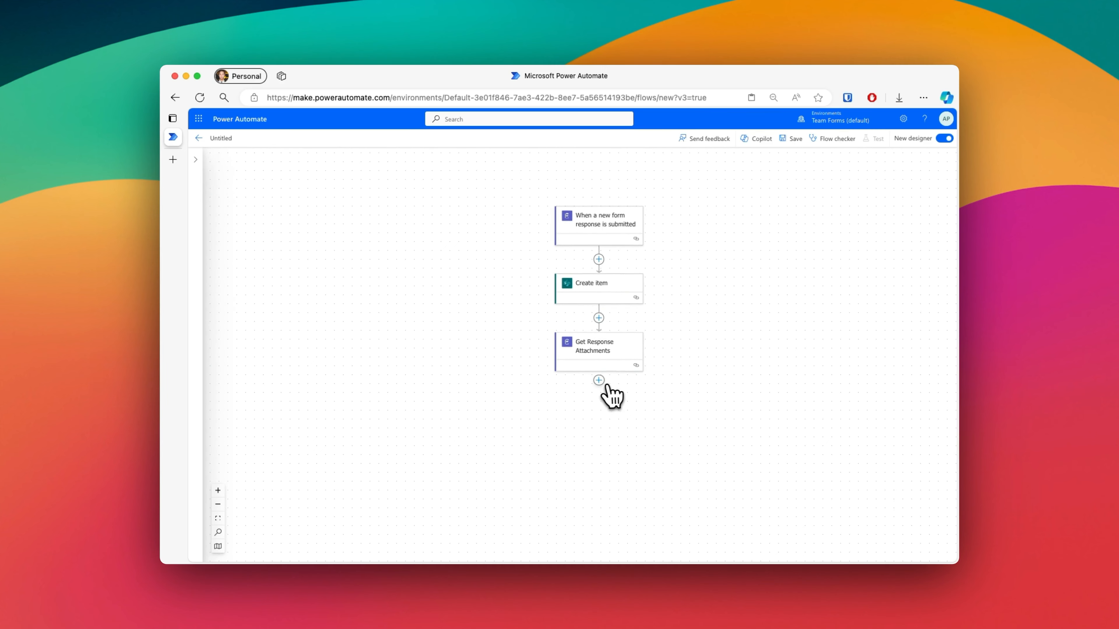
pyautogui.click(635, 384)
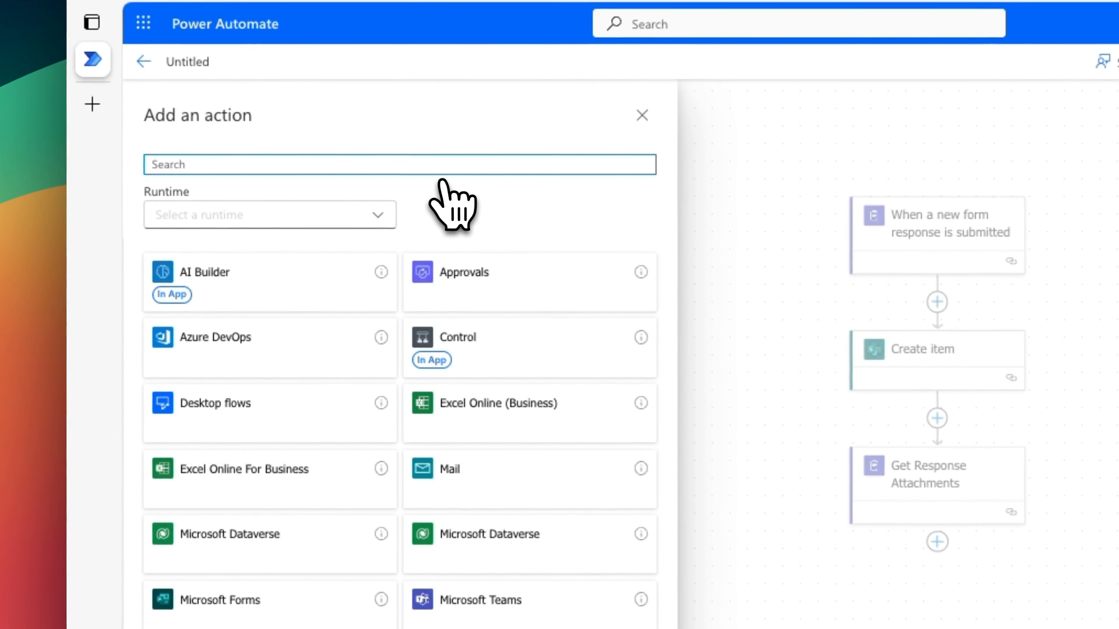
pyautogui.write('http')
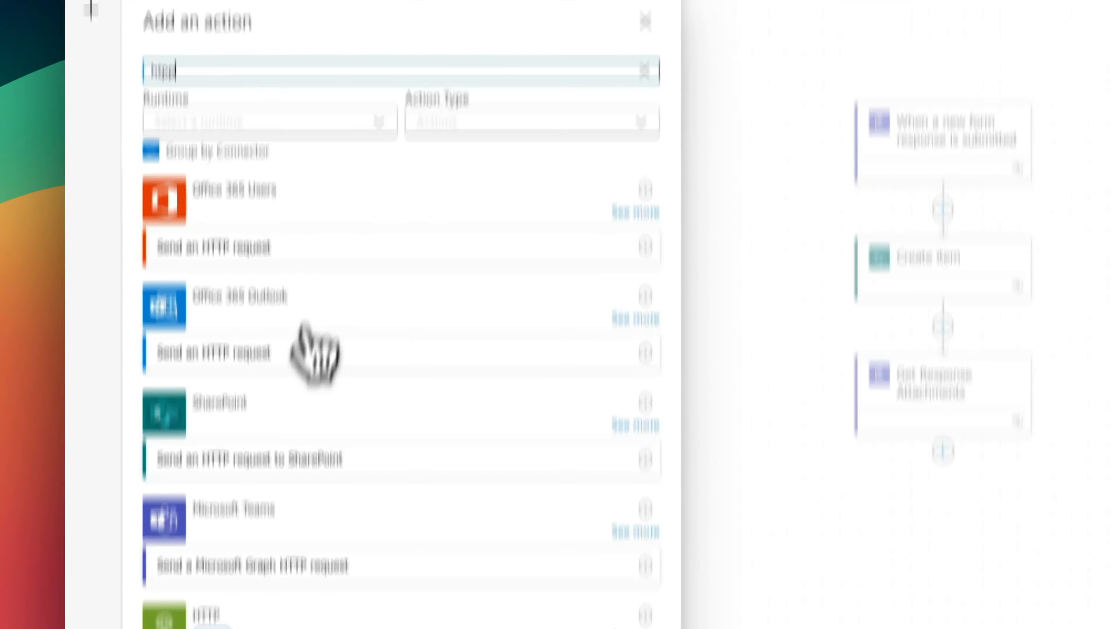
pyautogui.click(244, 452)
# Step: Set the HTTP action's method to GET and its URI to the dynamic downloadUrl from Get Response Attachments
pyautogui.click(341, 254)
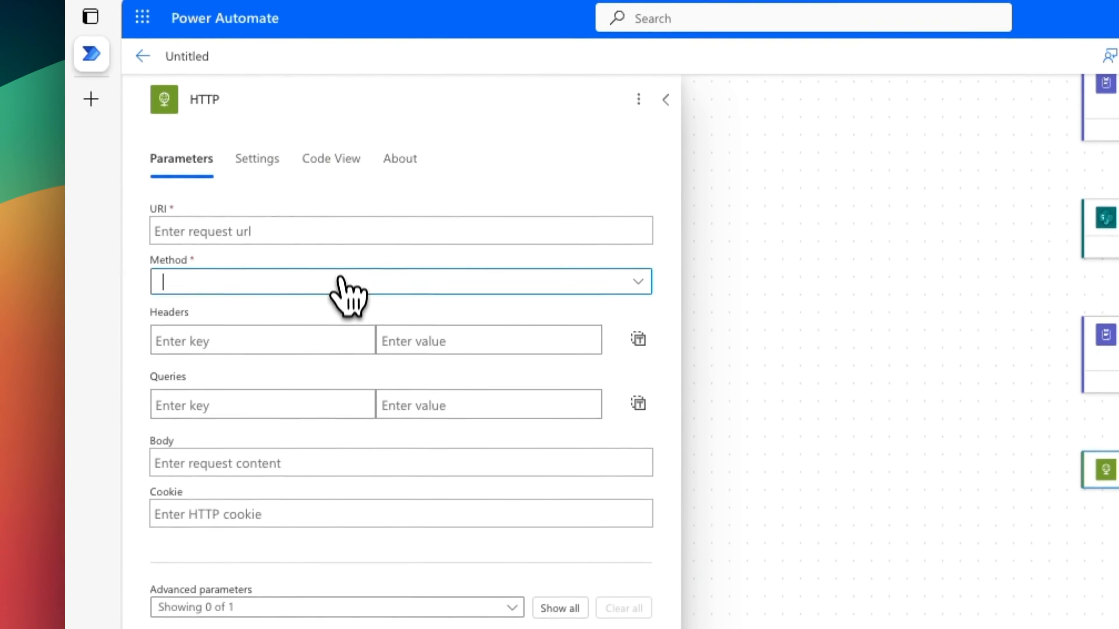
pyautogui.click(314, 319)
pyautogui.click(336, 233)
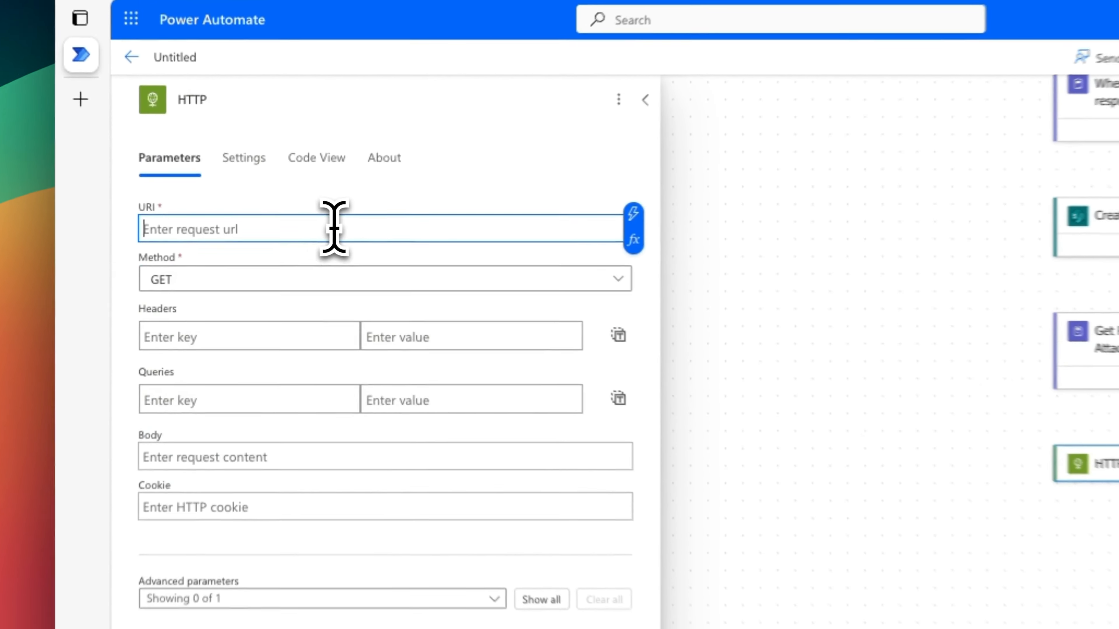
pyautogui.click(665, 222)
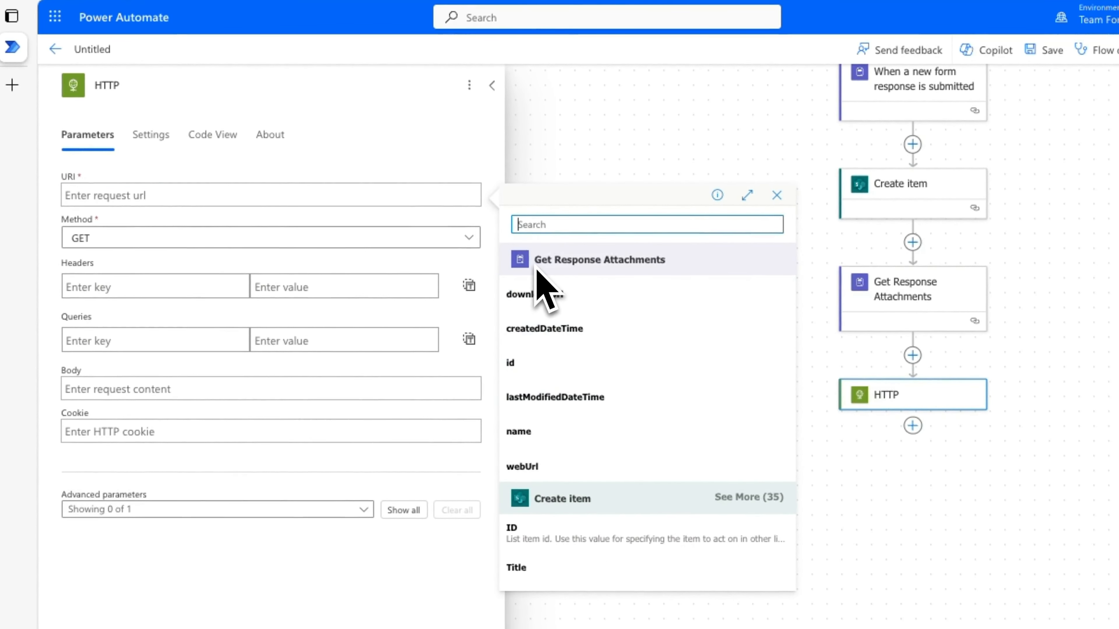
pyautogui.click(568, 294)
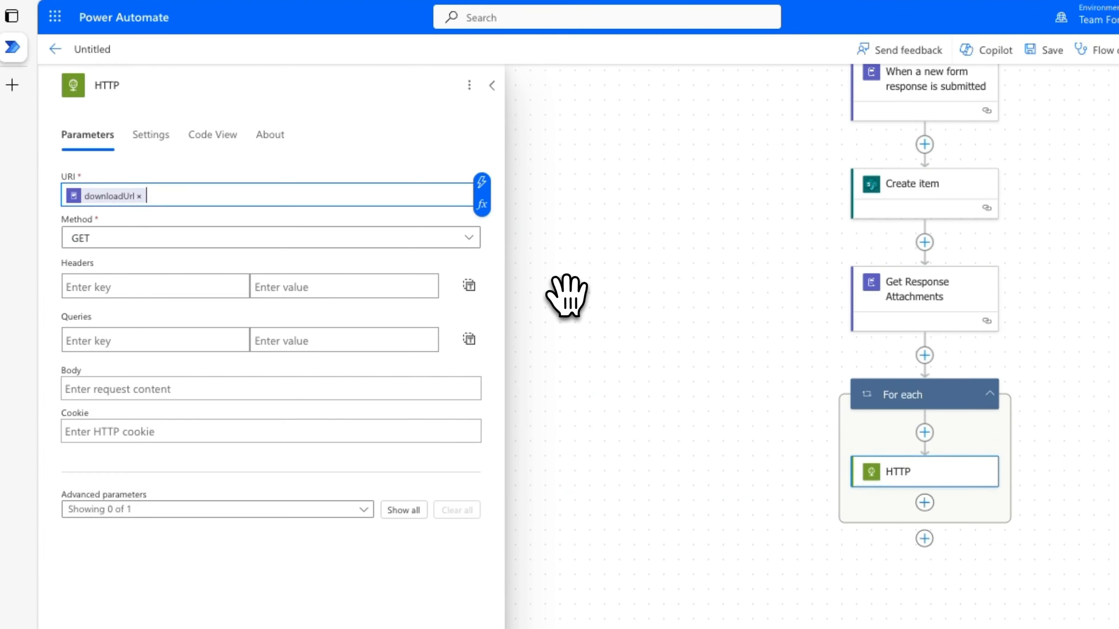
# Step: Add the SharePoint "Add attachment" action after the HTTP action inside the For each loop
pyautogui.click(1108, 479)
pyautogui.moveTo(1114, 480); pyautogui.dragTo(892, 484)
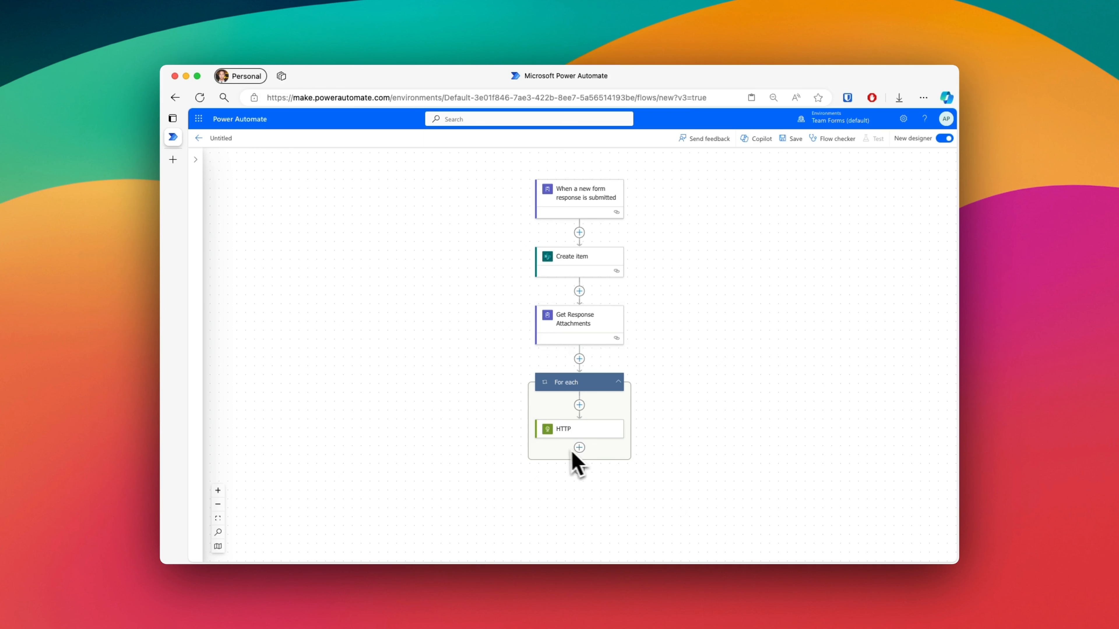
pyautogui.scroll(-1, 603, 462)
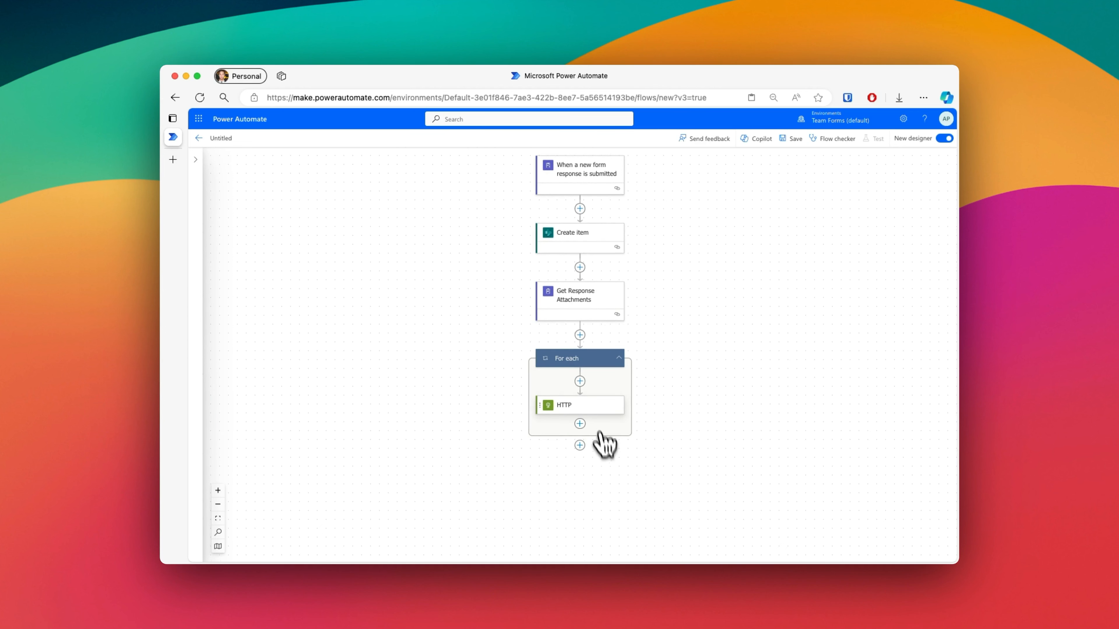
pyautogui.click(595, 412)
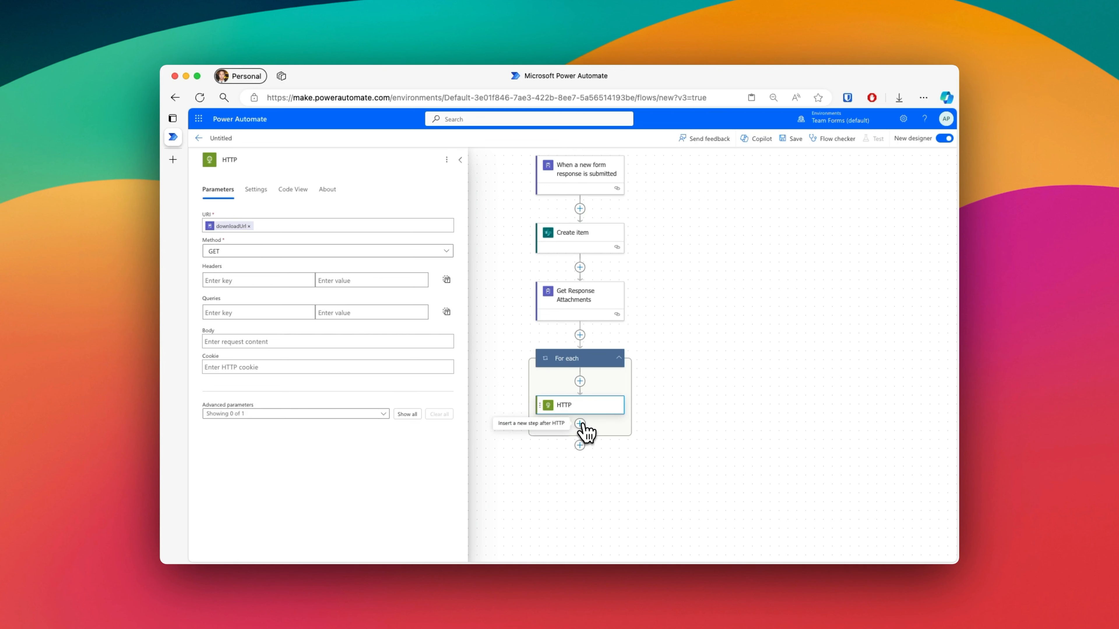
pyautogui.click(620, 424)
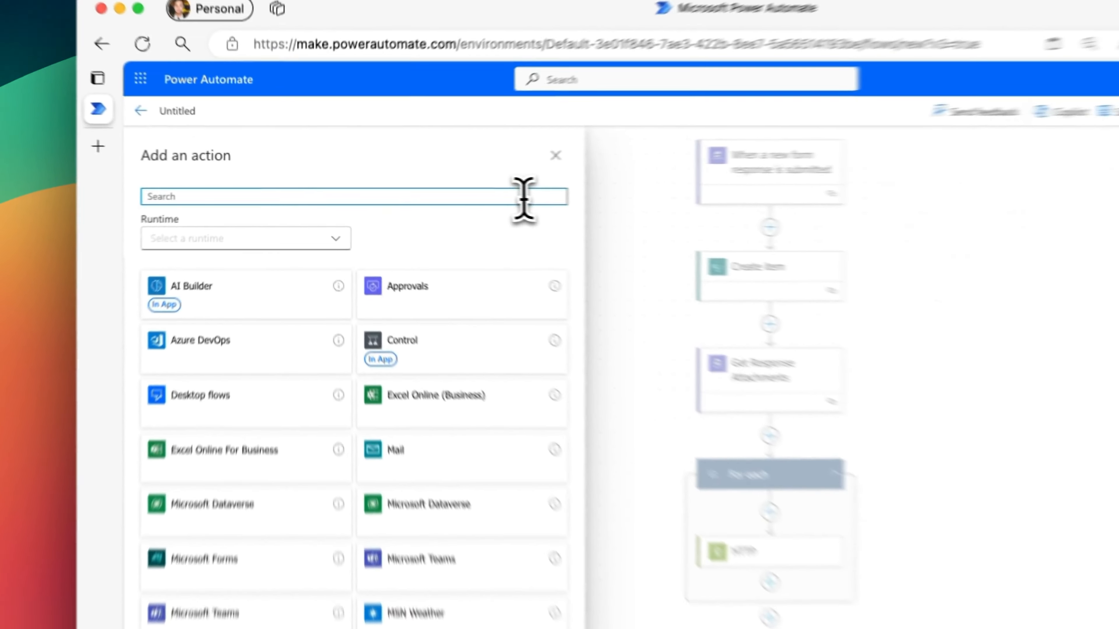
pyautogui.write('ShareP')
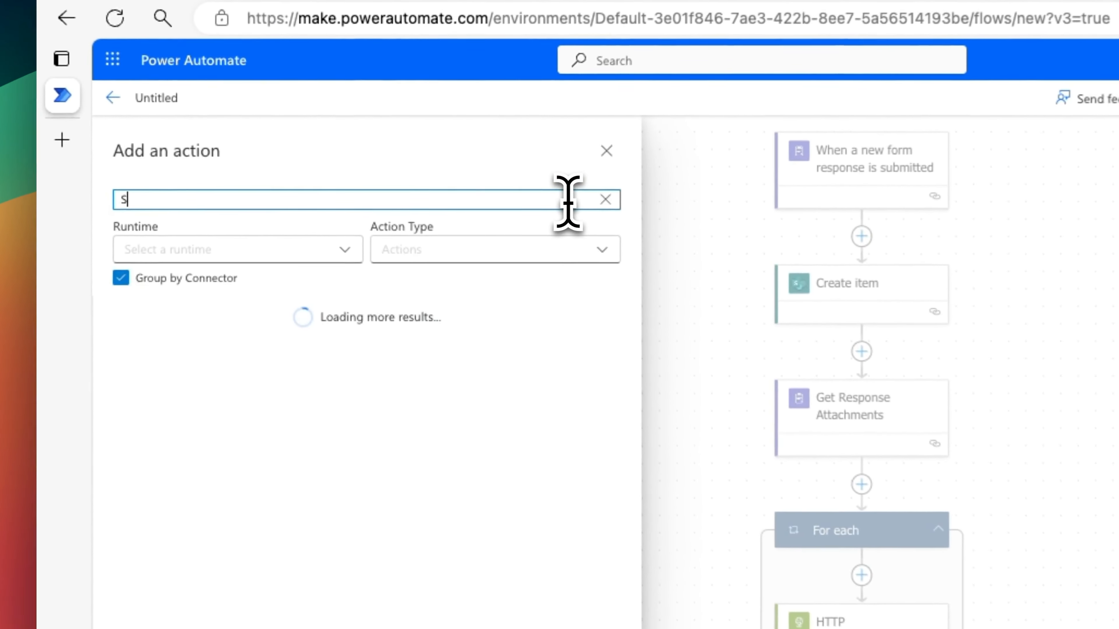
pyautogui.write('oint')
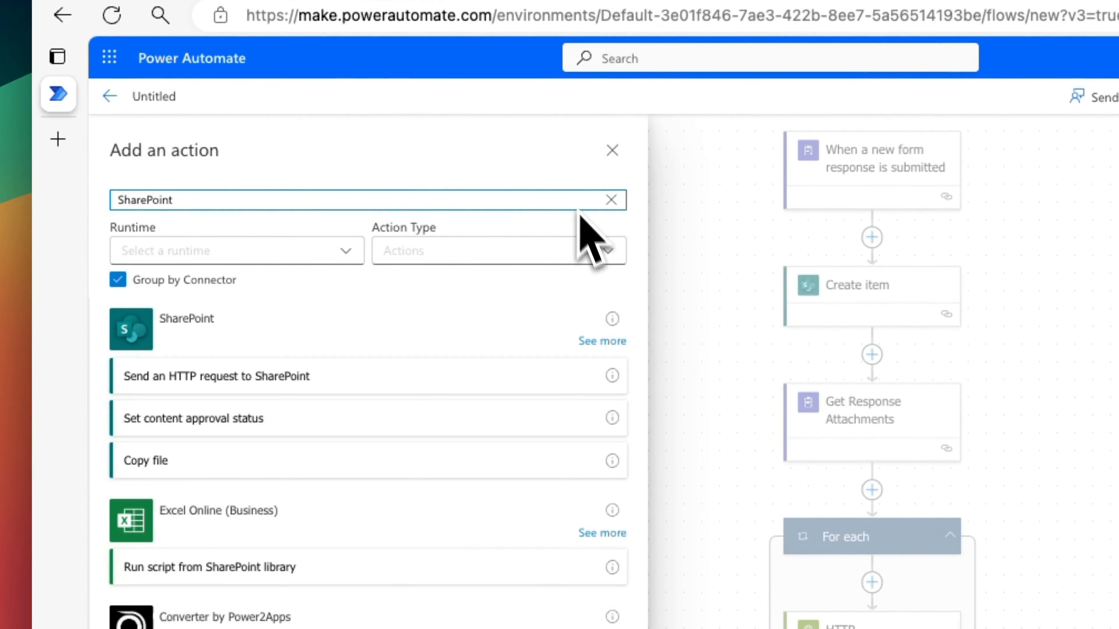
pyautogui.click(607, 345)
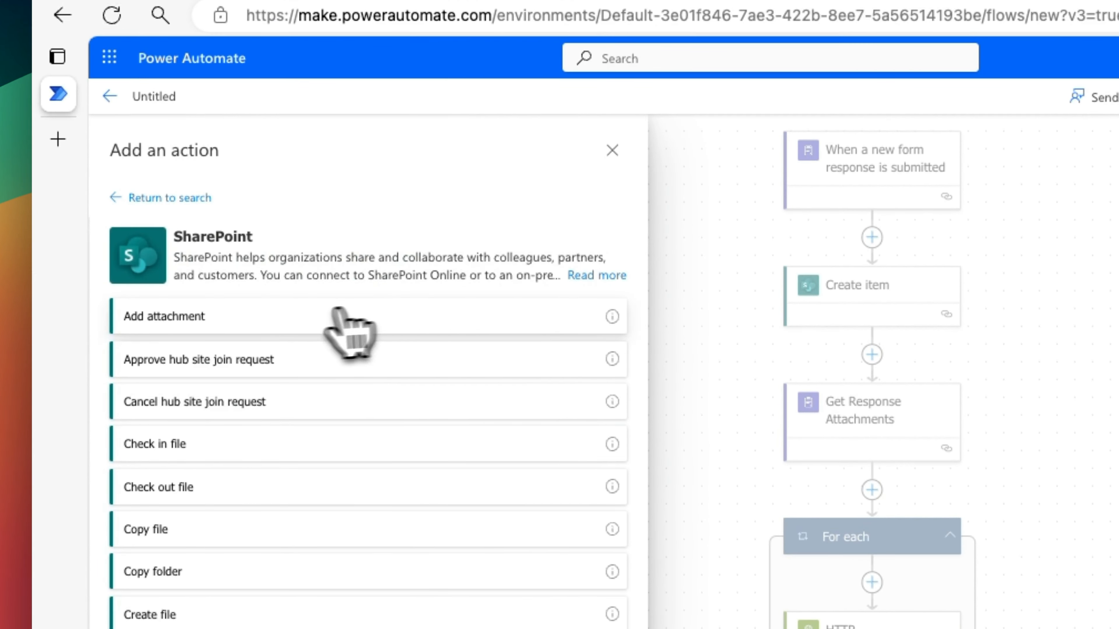
pyautogui.click(293, 314)
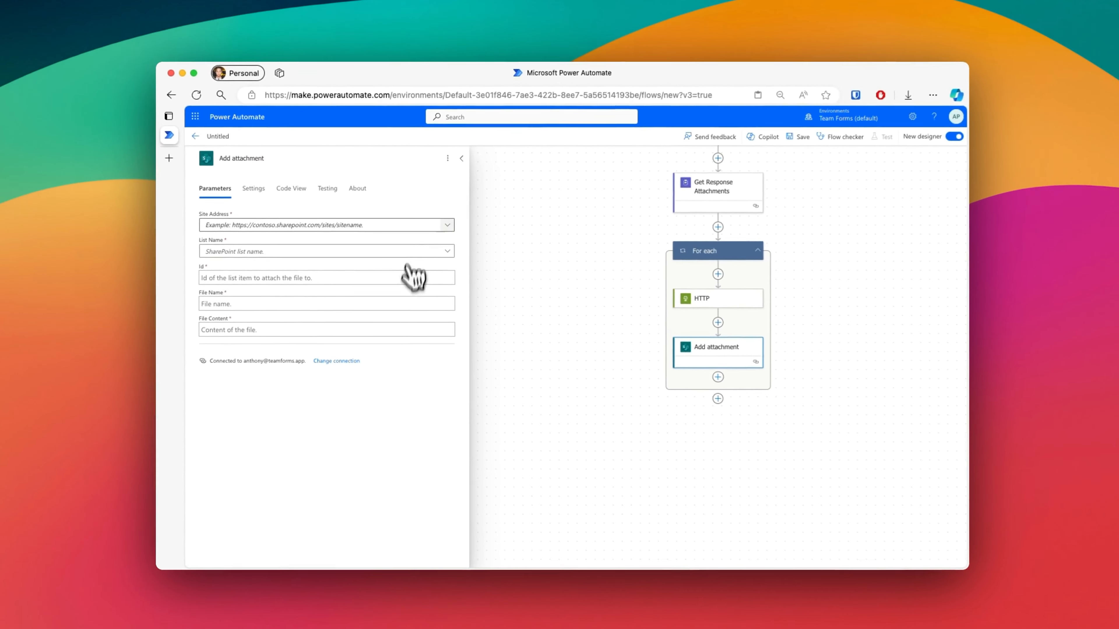
# Step: Set the Add attachment action's site address to the Example Team site and its list name to My List
pyautogui.click(446, 225)
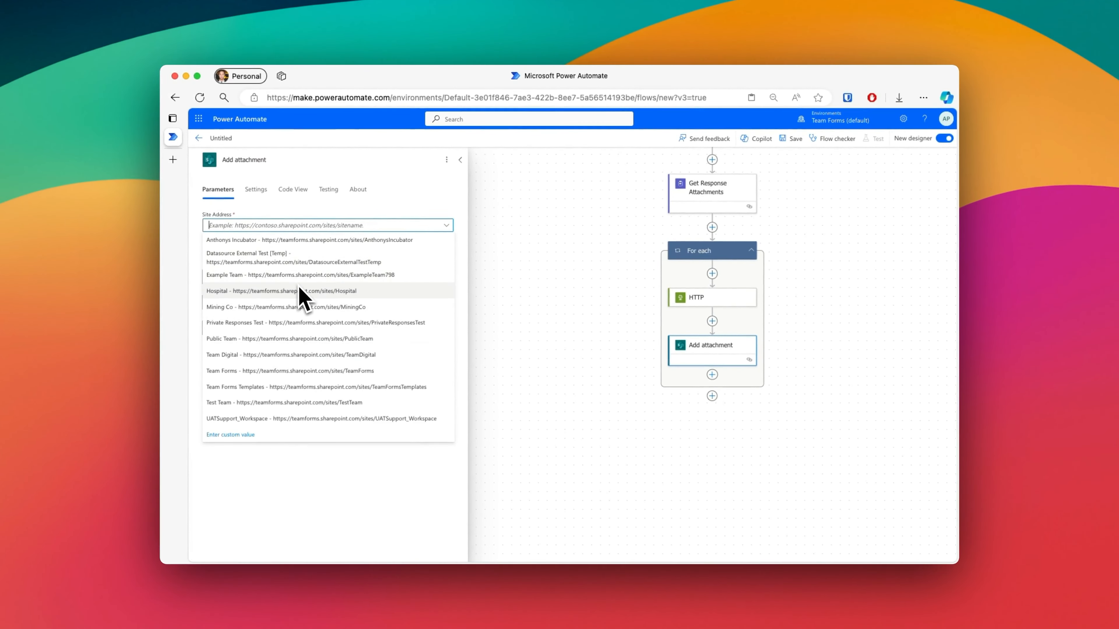
pyautogui.write('Exam')
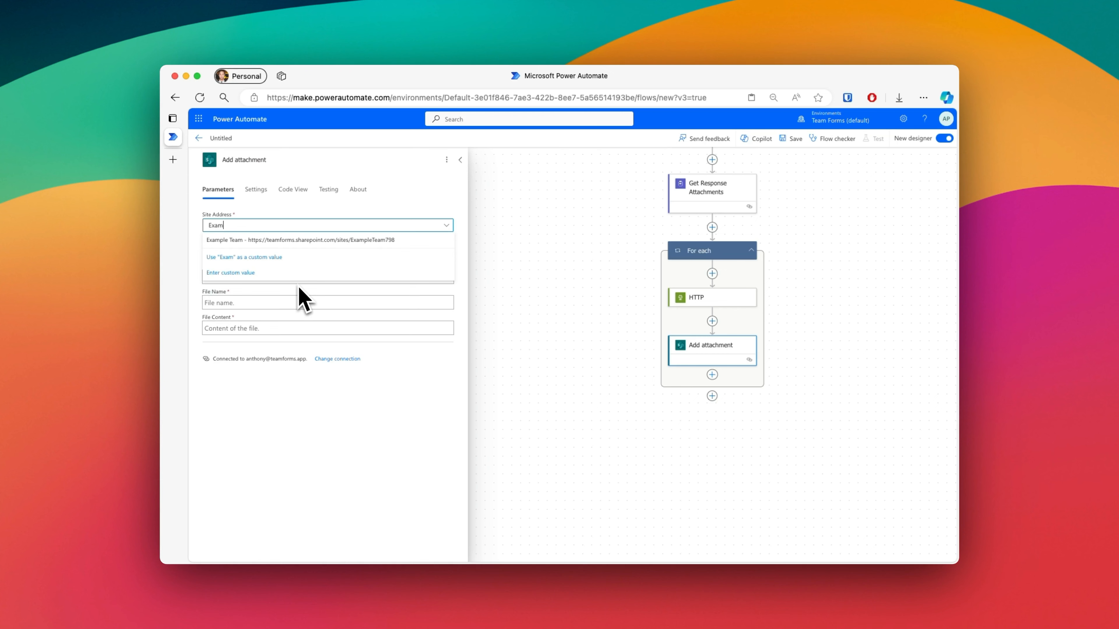
pyautogui.click(320, 240)
pyautogui.click(313, 251)
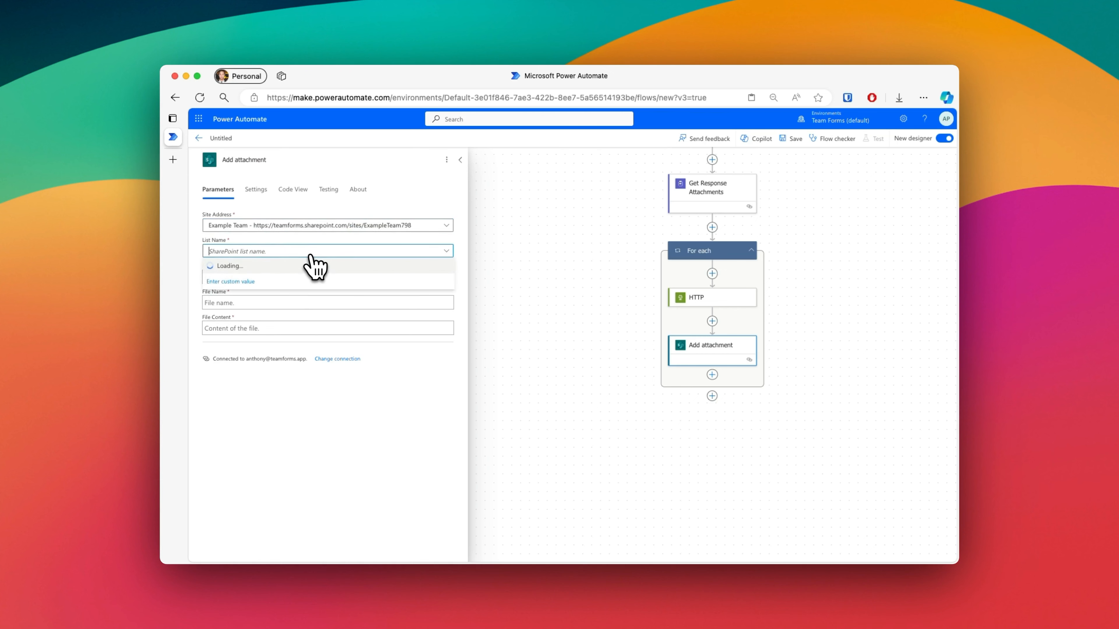
pyautogui.click(271, 335)
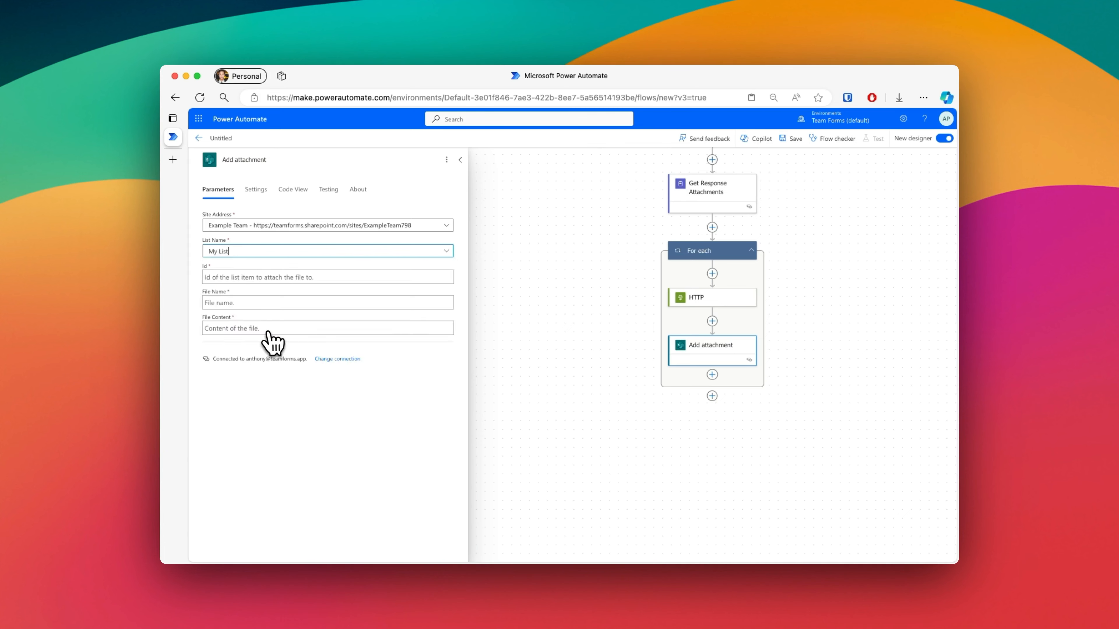
# Step: Fill the Add attachment action's Id field with the dynamic ID from the Create item action
pyautogui.click(310, 275)
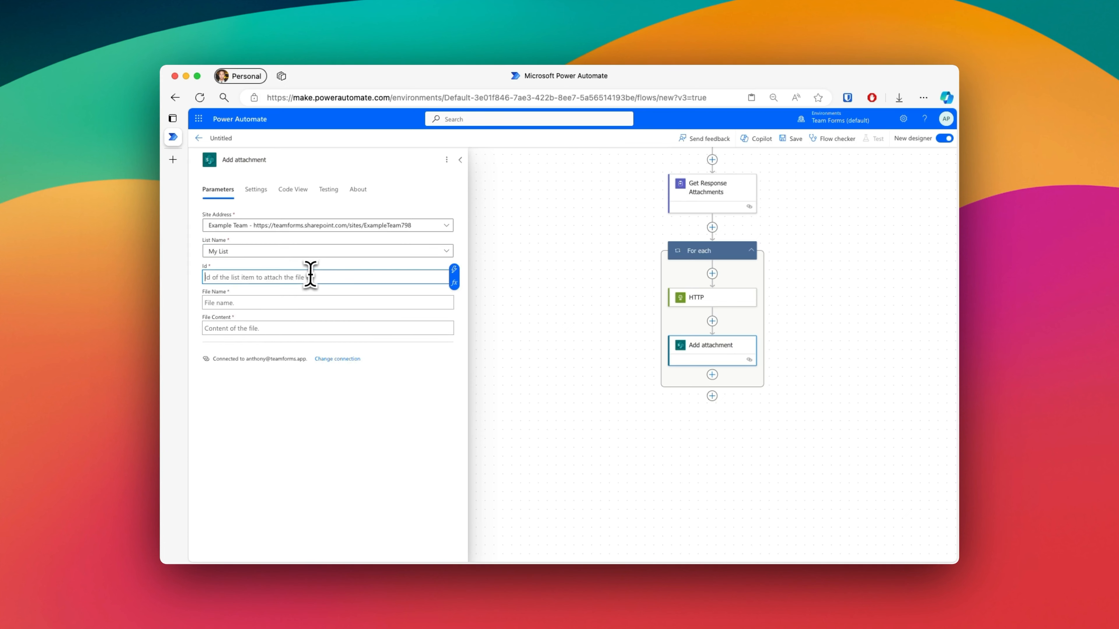
pyautogui.click(458, 271)
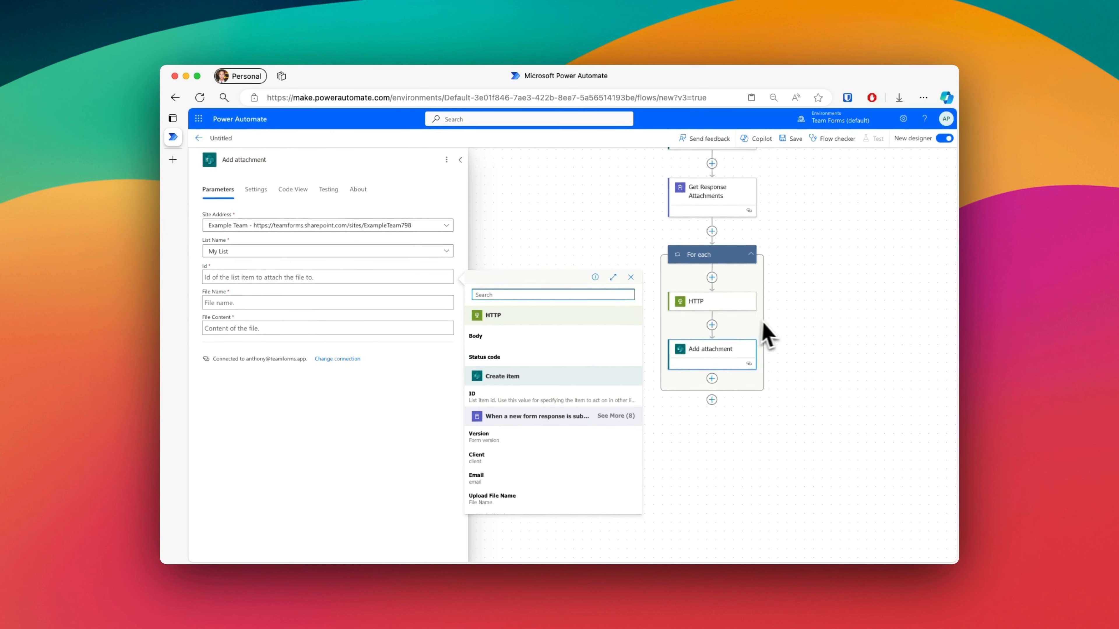
pyautogui.scroll(3, 766, 321)
pyautogui.scroll(1, 774, 324)
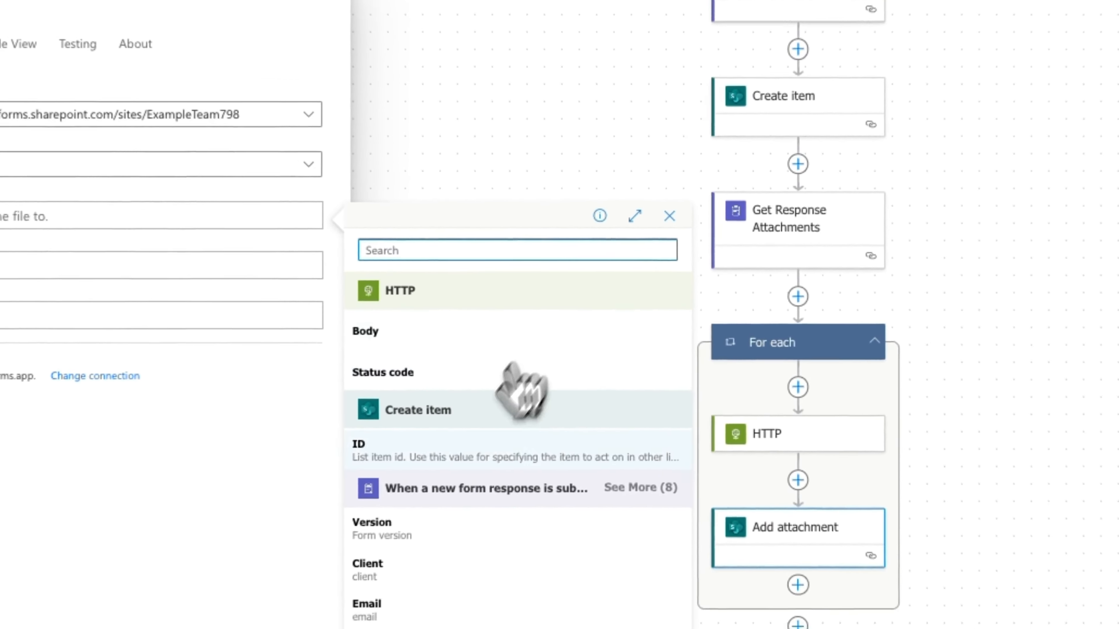
pyautogui.click(527, 371)
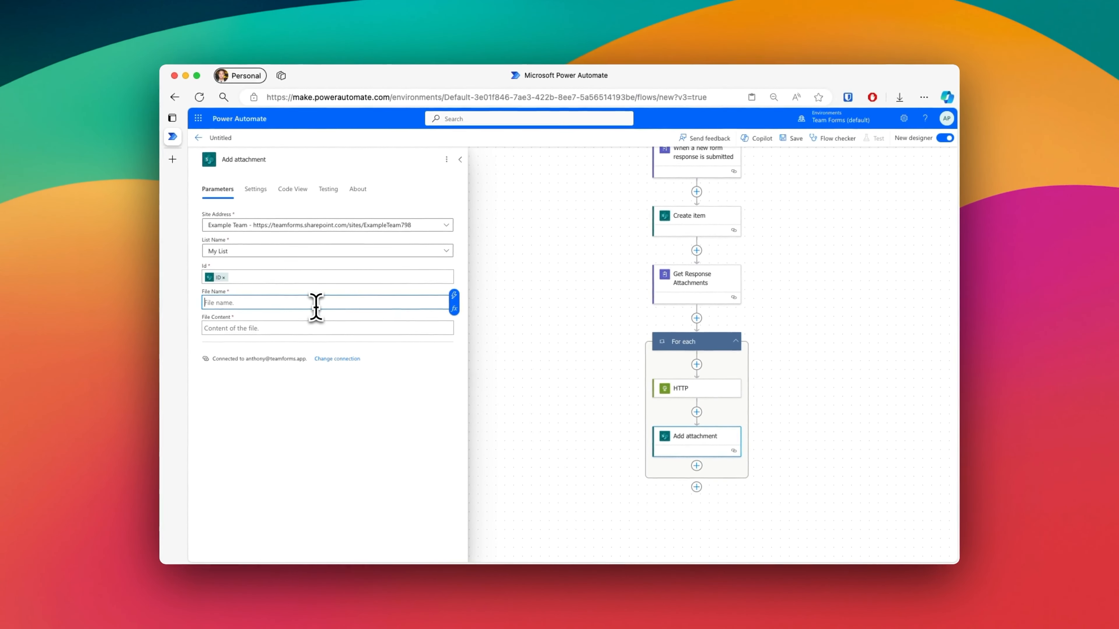
# Step: Fill the Add attachment action's File Name with the dynamic name from Get Response Attachments and its File Content with the HTTP Body
pyautogui.click(454, 296)
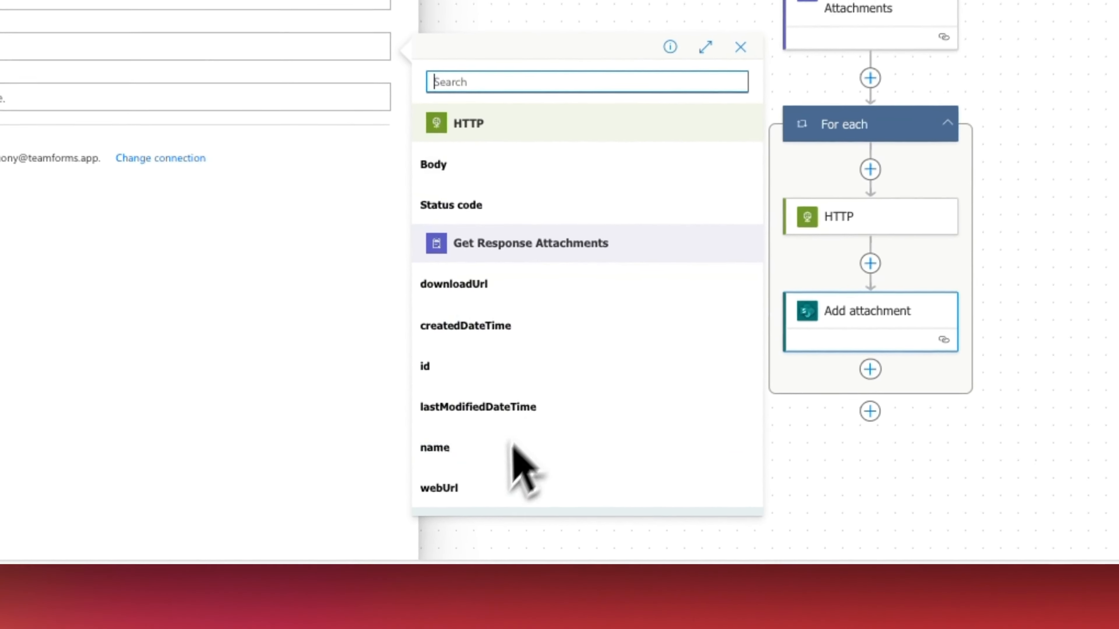
pyautogui.click(511, 447)
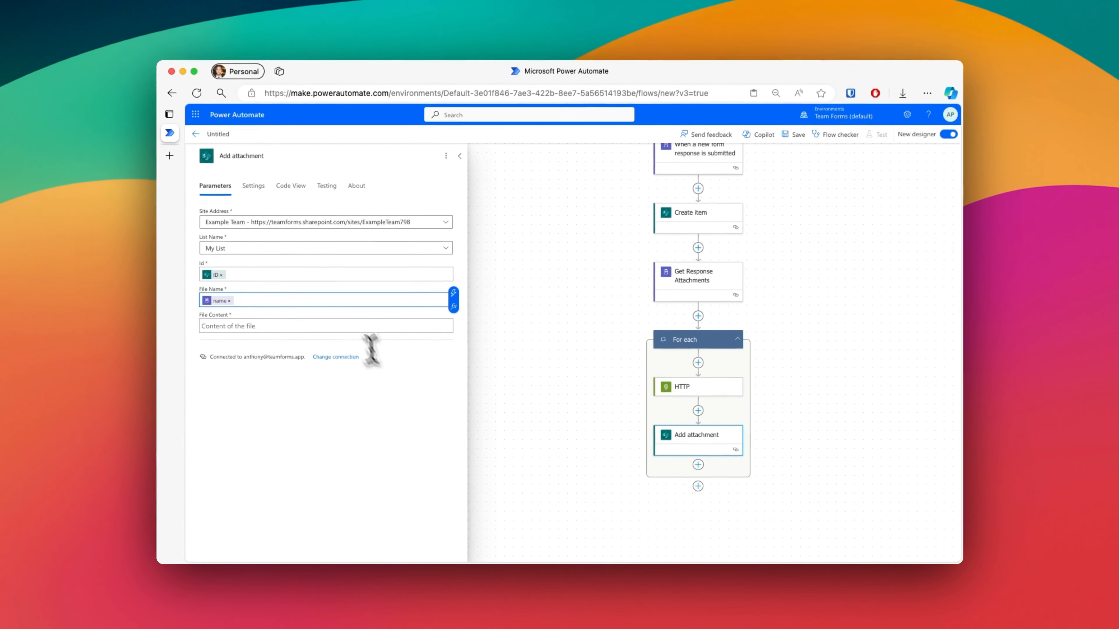
pyautogui.click(352, 326)
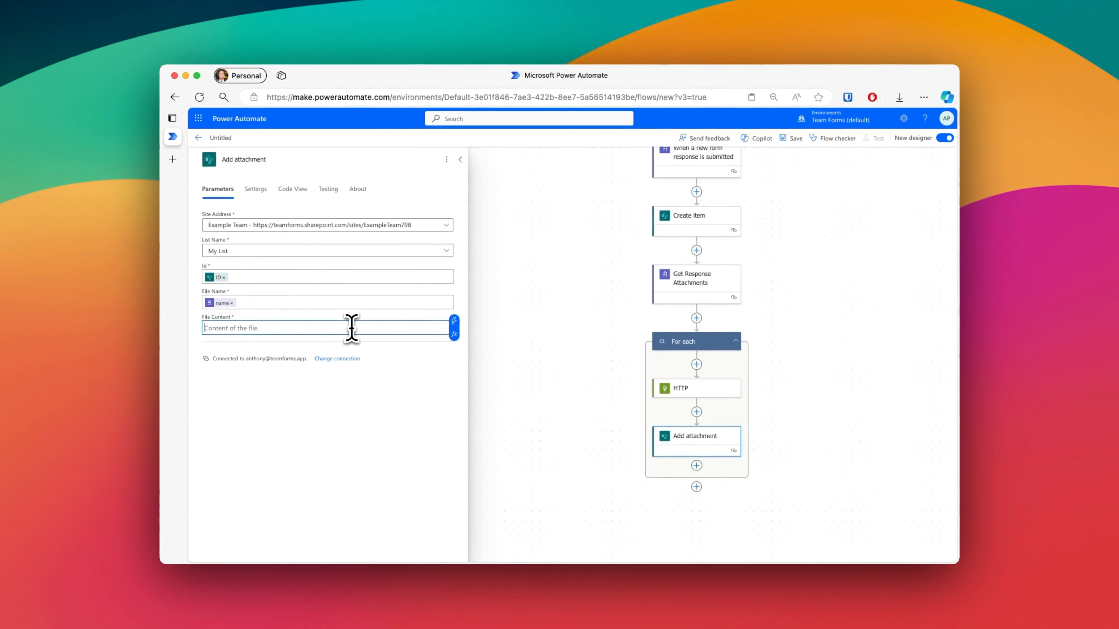
pyautogui.click(454, 320)
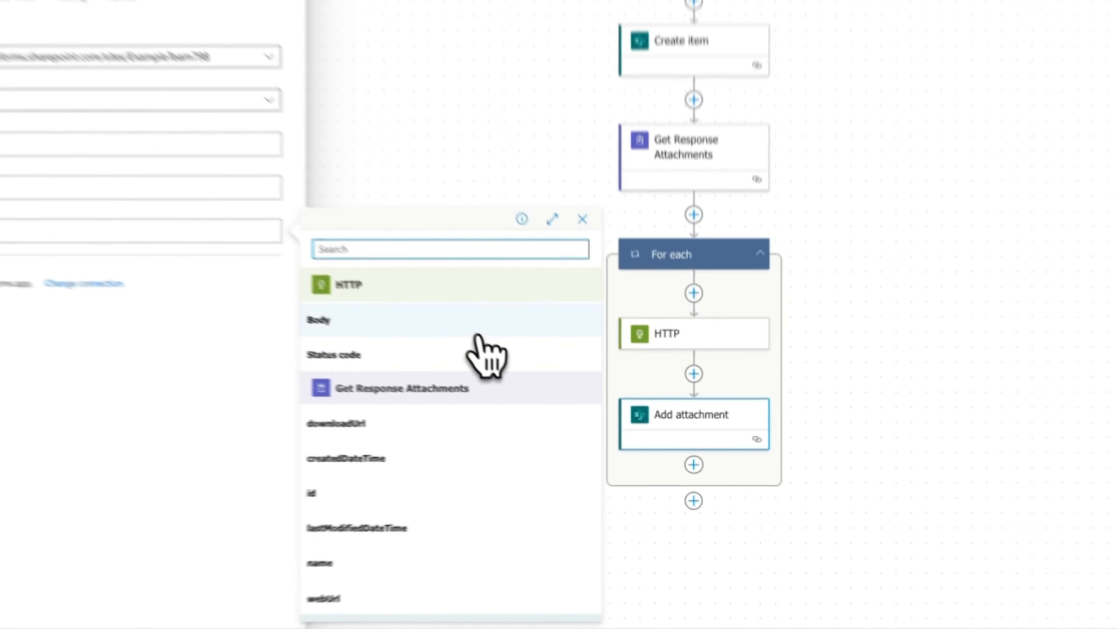
pyautogui.click(568, 383)
pyautogui.click(935, 342)
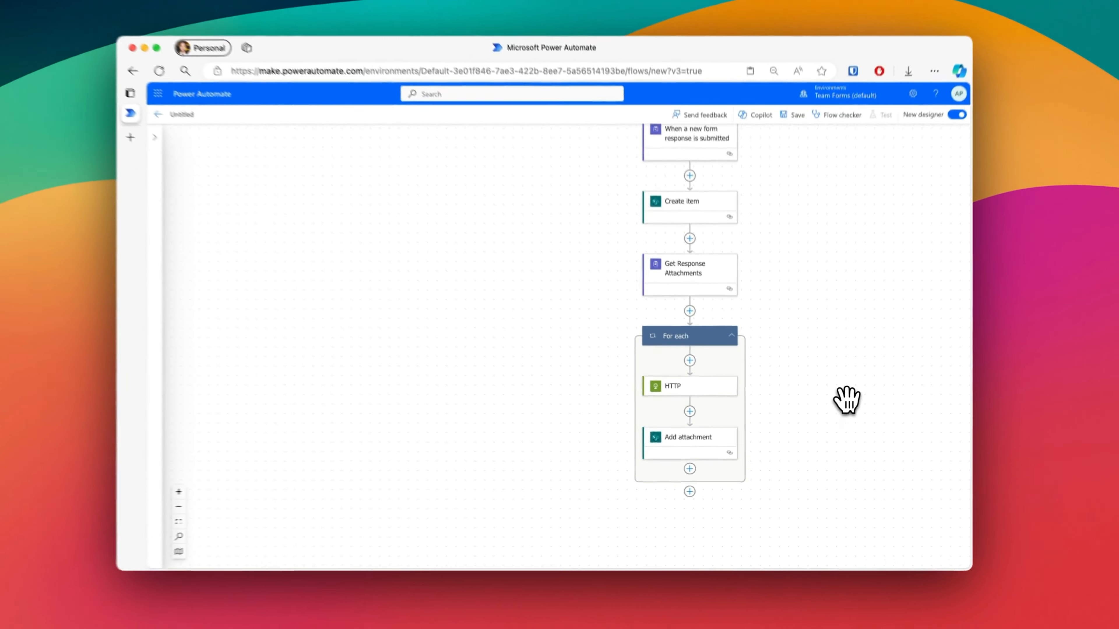
# Step: Save the completed flow
pyautogui.scroll(2, 947, 342)
pyautogui.hscroll(2, 947, 342)
pyautogui.hscroll(2, 841, 405)
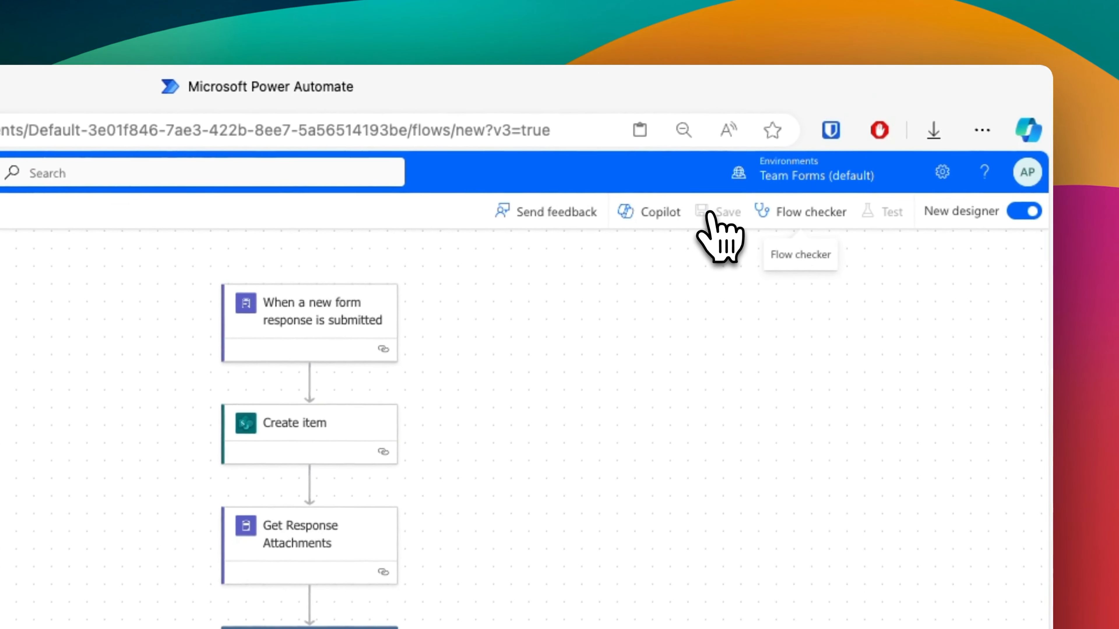
pyautogui.click(709, 213)
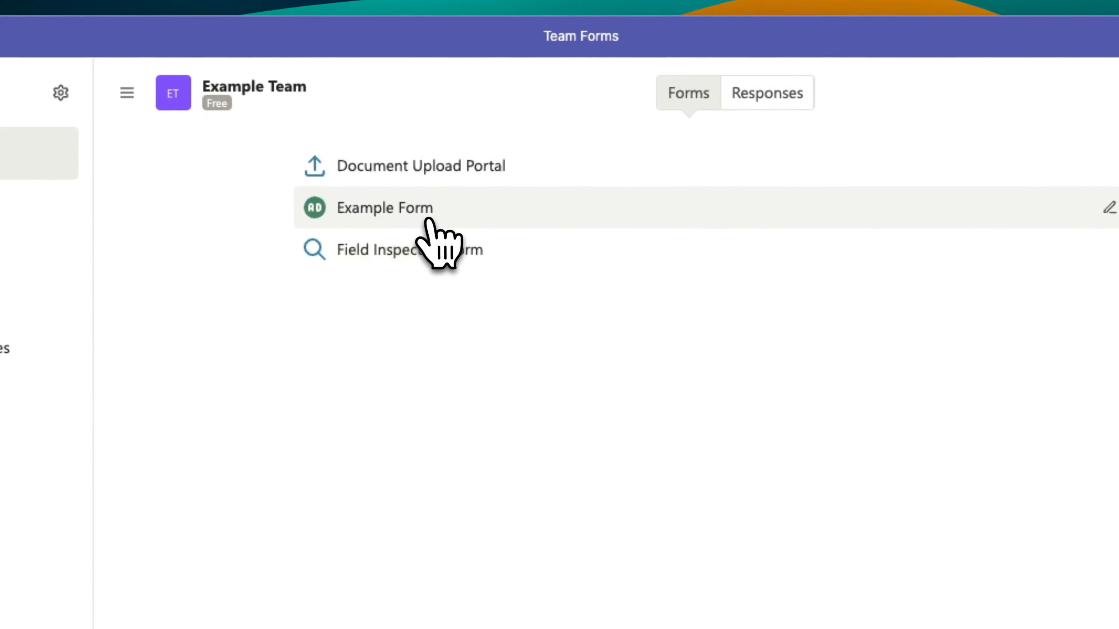
# Step: Switch to Team Forms, open Example Form, and fill in Example Client 4 as the client and the contact's e-mail
pyautogui.click(481, 164)
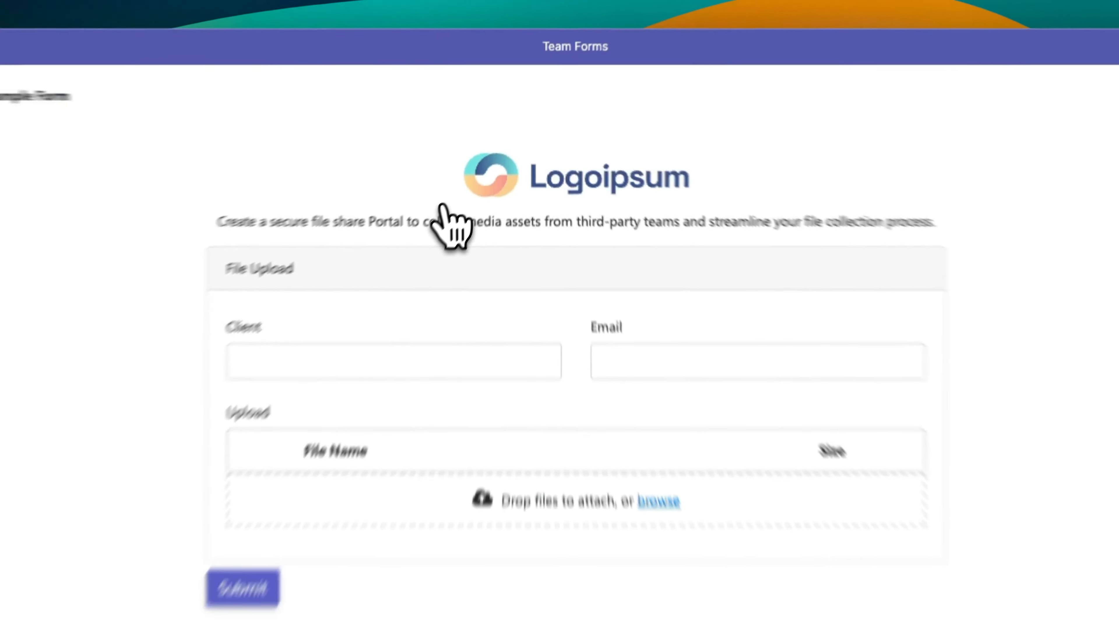
pyautogui.click(416, 363)
pyautogui.write('Example Client 4')
pyautogui.click(685, 372)
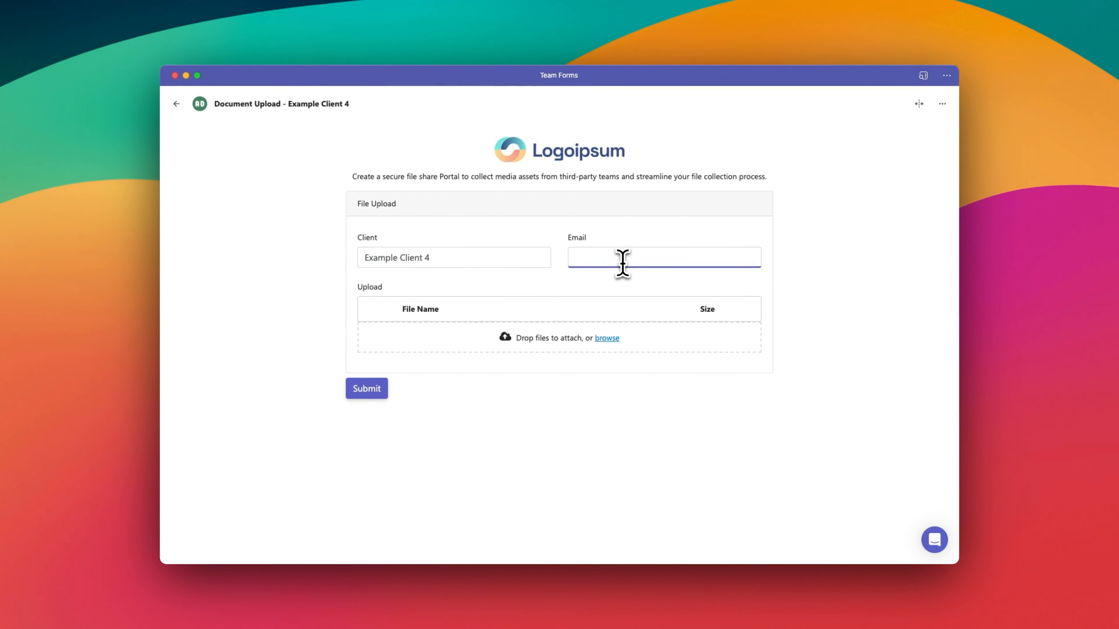
# Step: Attach both files from the Example Files folder, Image Example.png and the invoice PDF, to the form and submit the response
pyautogui.click(667, 325)
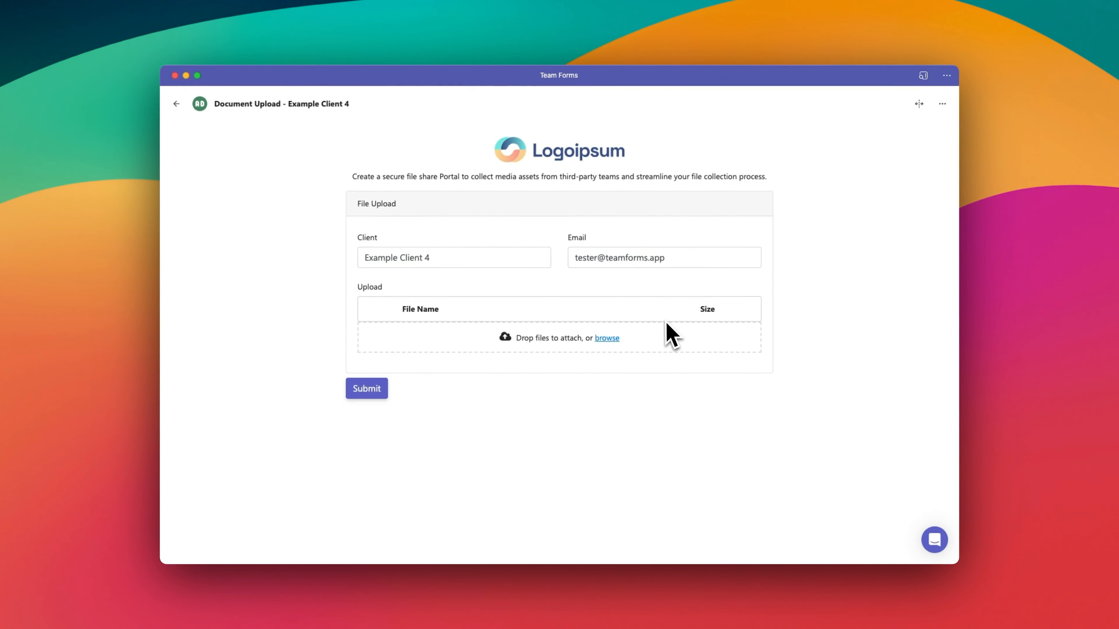
pyautogui.click(626, 340)
pyautogui.press('super+a')
pyautogui.click(760, 424)
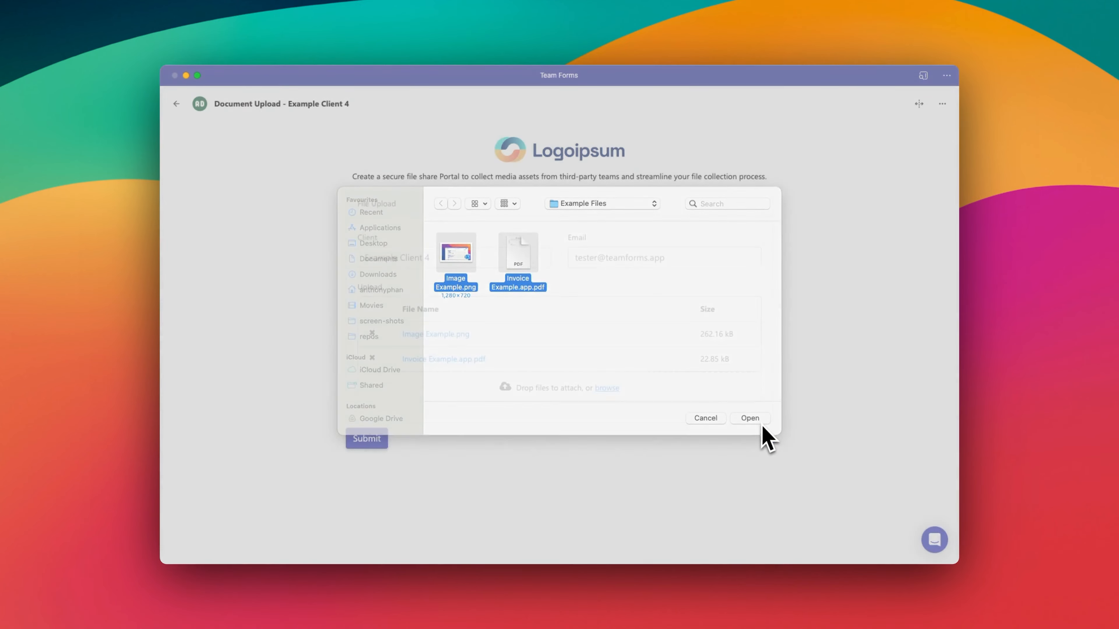
pyautogui.click(378, 440)
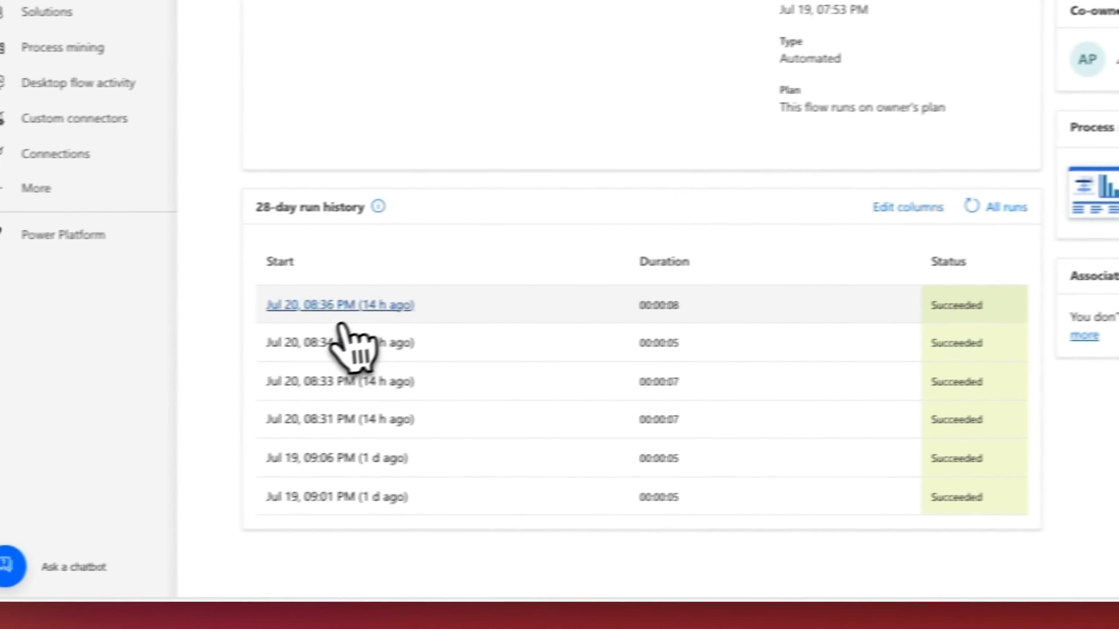
# Step: Inspect the newest flow run in Power Automate and open Invoice Example.pdf from the Document Upload - Example Client 4 item in SharePoint's My List
pyautogui.click(104, 322)
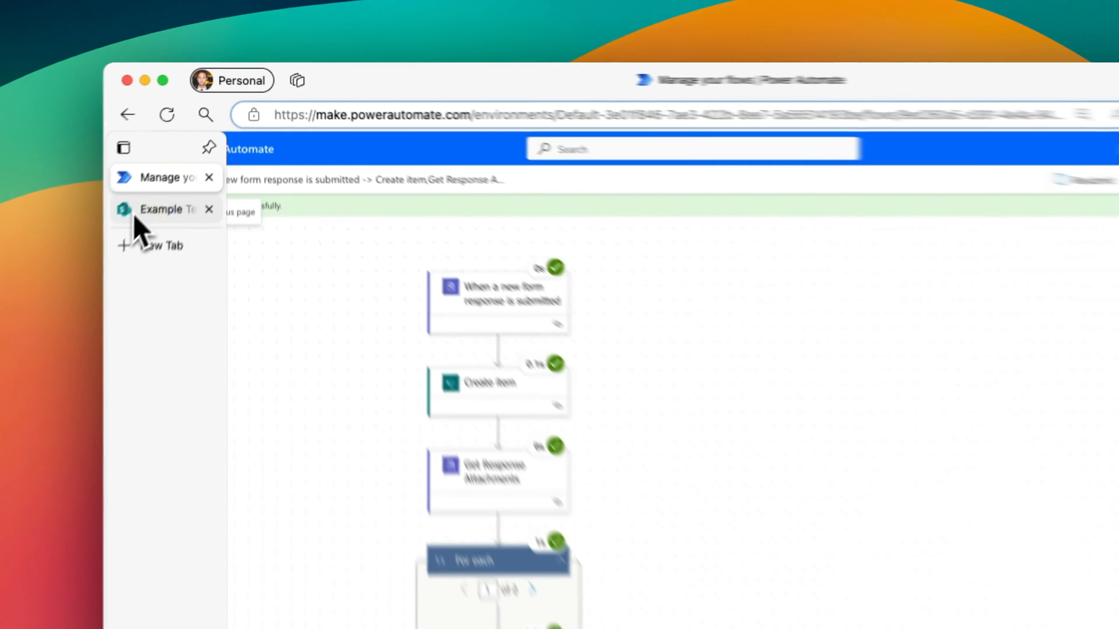
pyautogui.click(173, 156)
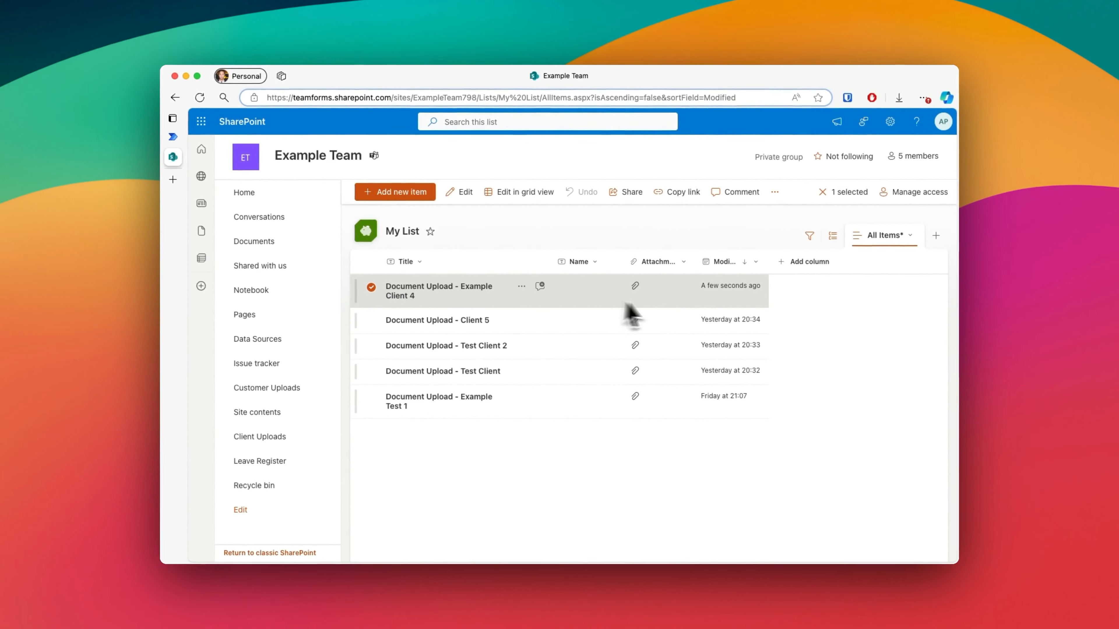
pyautogui.click(465, 293)
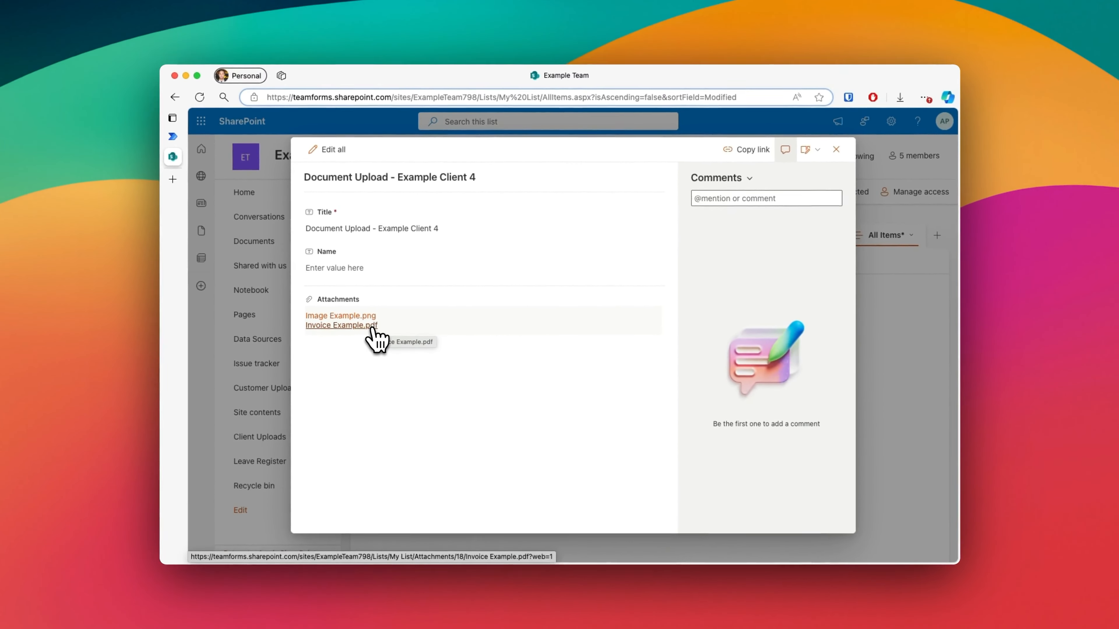
pyautogui.click(372, 326)
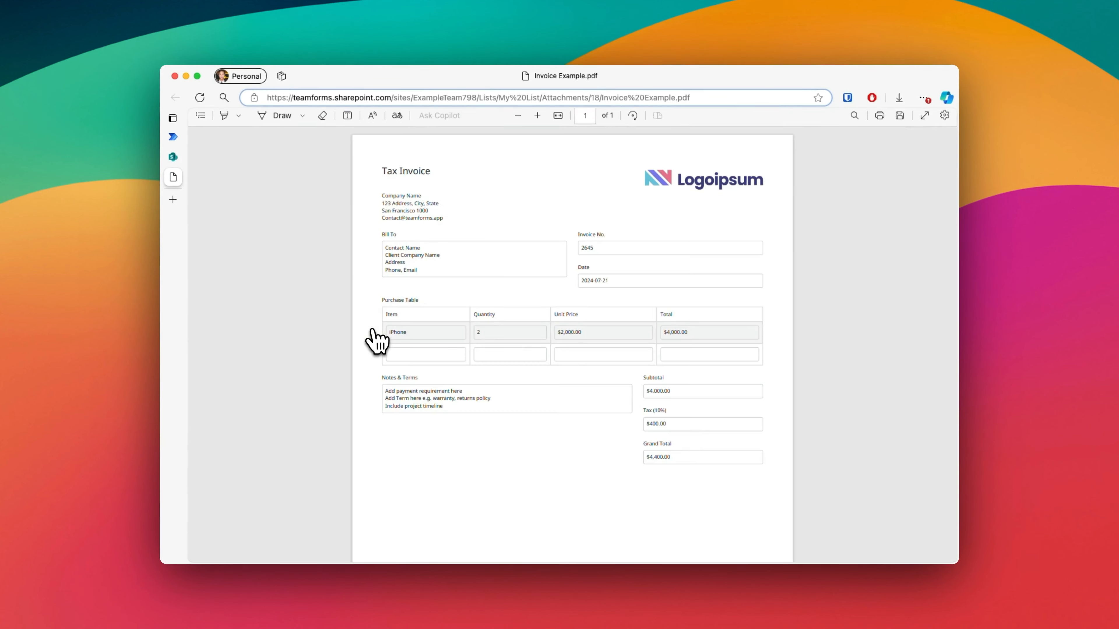